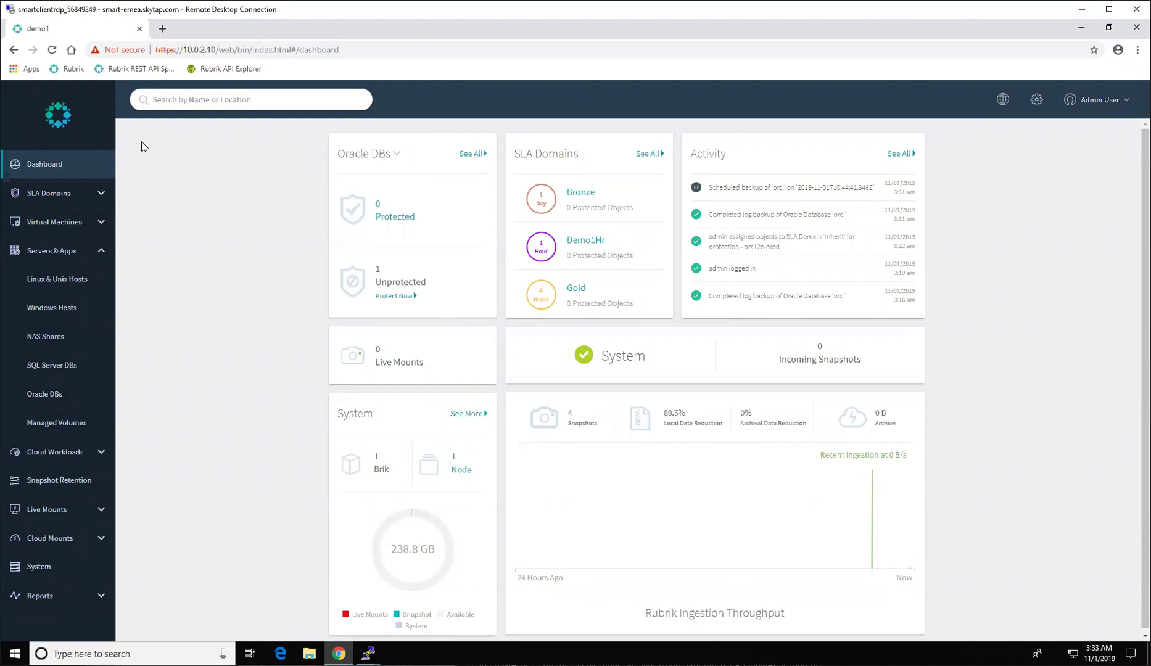
Step: Switch the dashboard summary card from Oracle DBs to vSphere VMs
{"action": "left_click", "coordinate": [379, 154]}
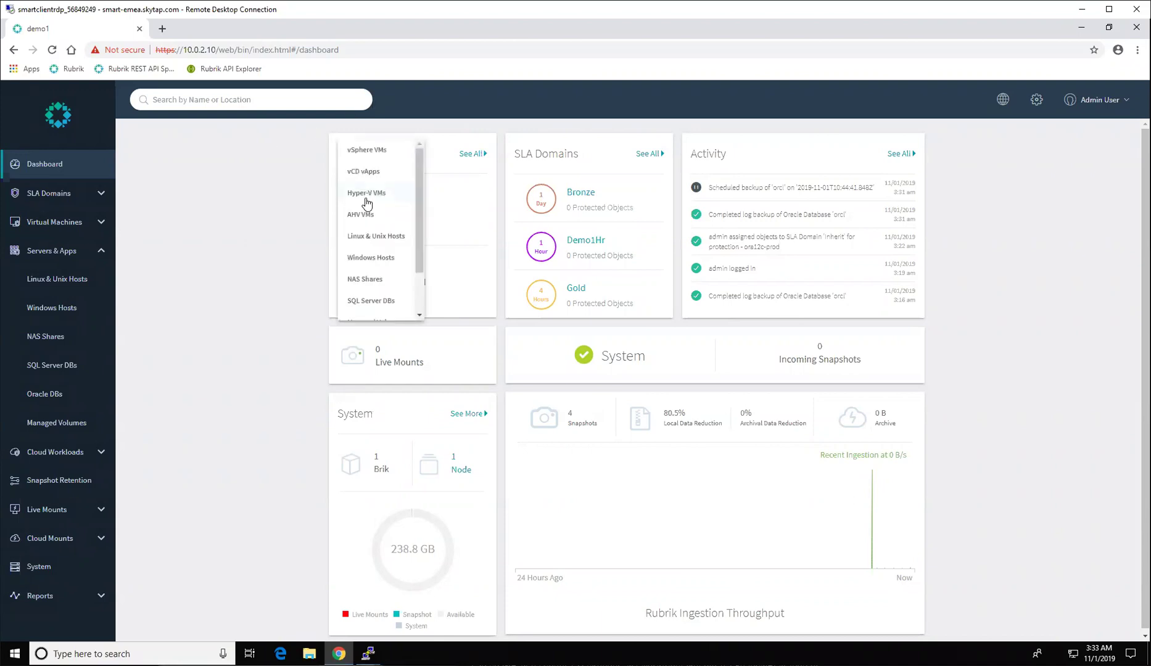
{"action": "left_click", "coordinate": [373, 155]}
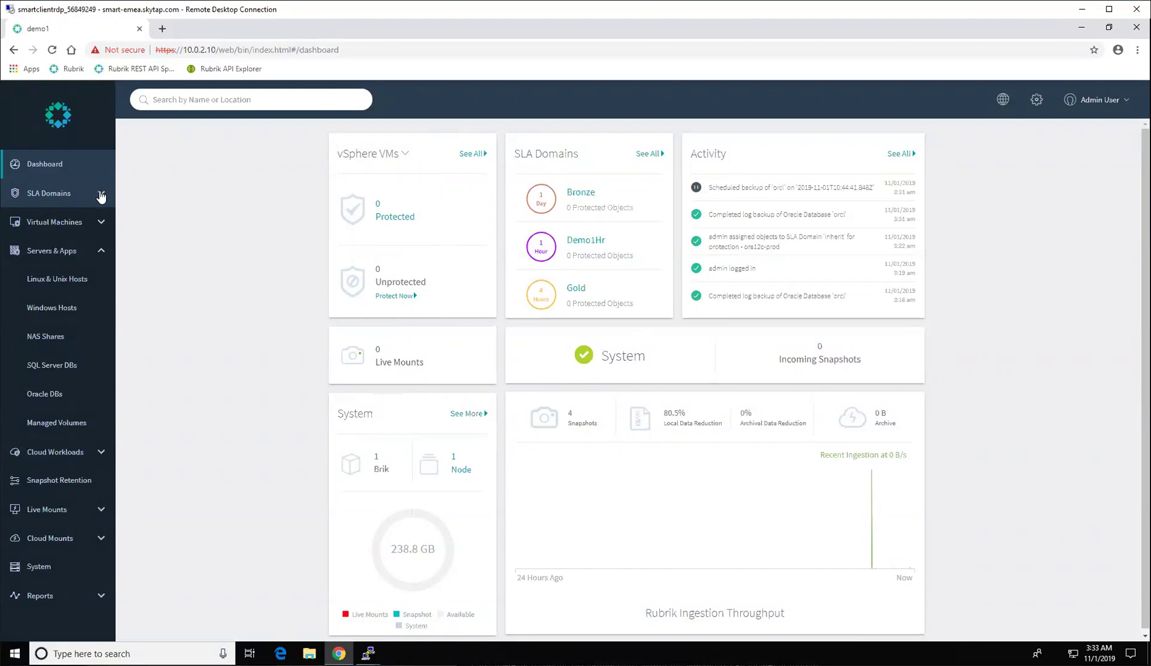
Step: Go to SLA Domains > Local Domains and start a new SLA domain with the + button
{"action": "left_click", "coordinate": [101, 195]}
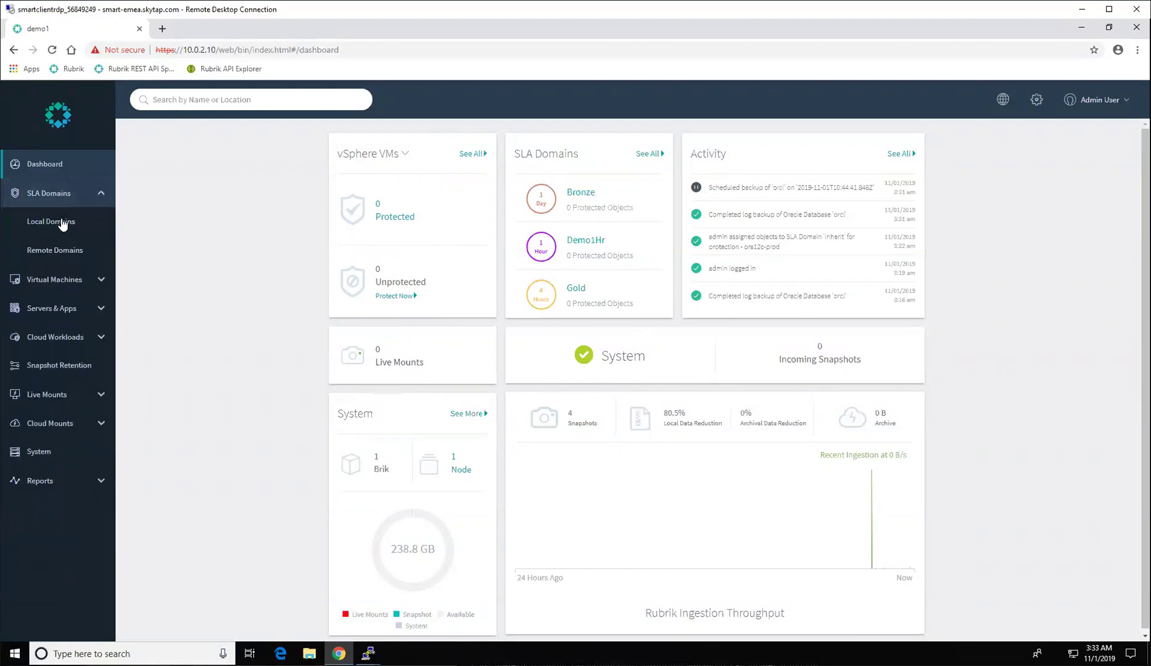
{"action": "left_click", "coordinate": [62, 225]}
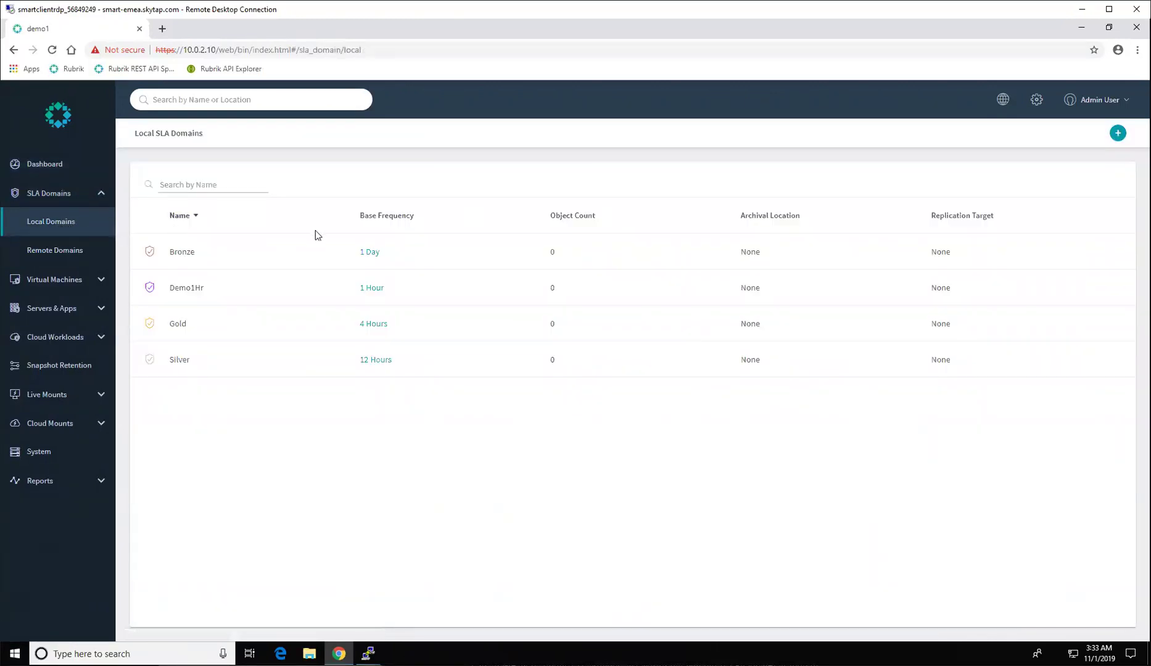
{"action": "left_click", "coordinate": [1118, 134]}
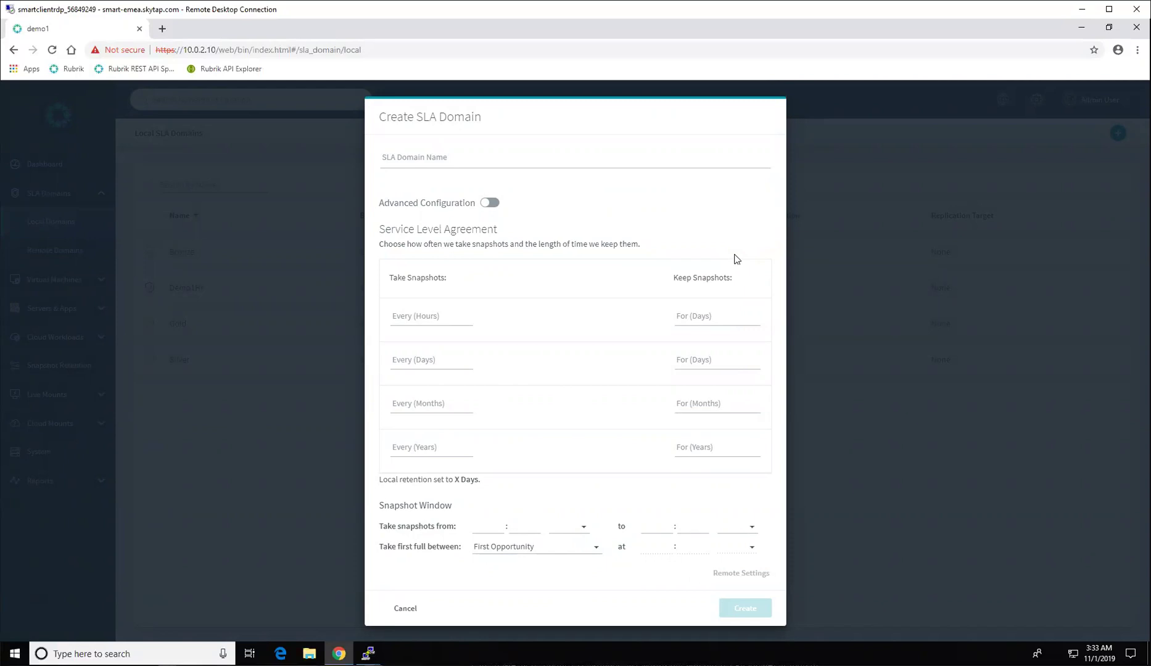
Step: Take snapshots every 4 hours kept 3 days, and daily snapshots kept 31 days
{"action": "left_click", "coordinate": [416, 319]}
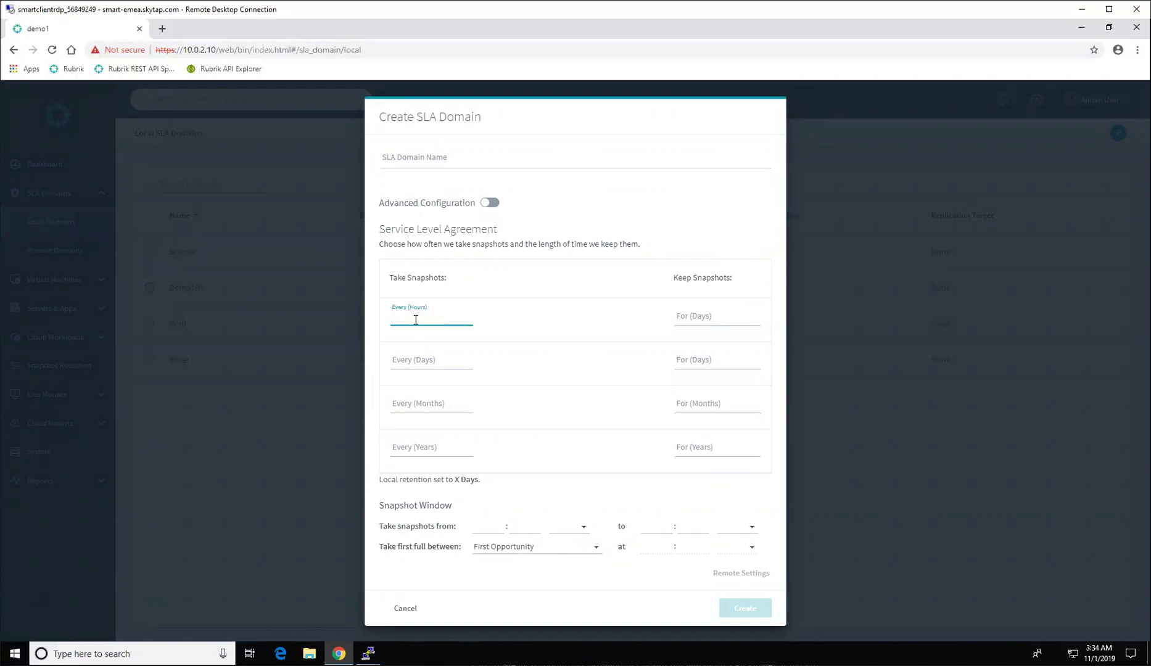
{"action": "type", "text": "4"}
{"action": "left_click", "coordinate": [698, 319]}
{"action": "type", "text": "3"}
{"action": "left_click", "coordinate": [447, 360]}
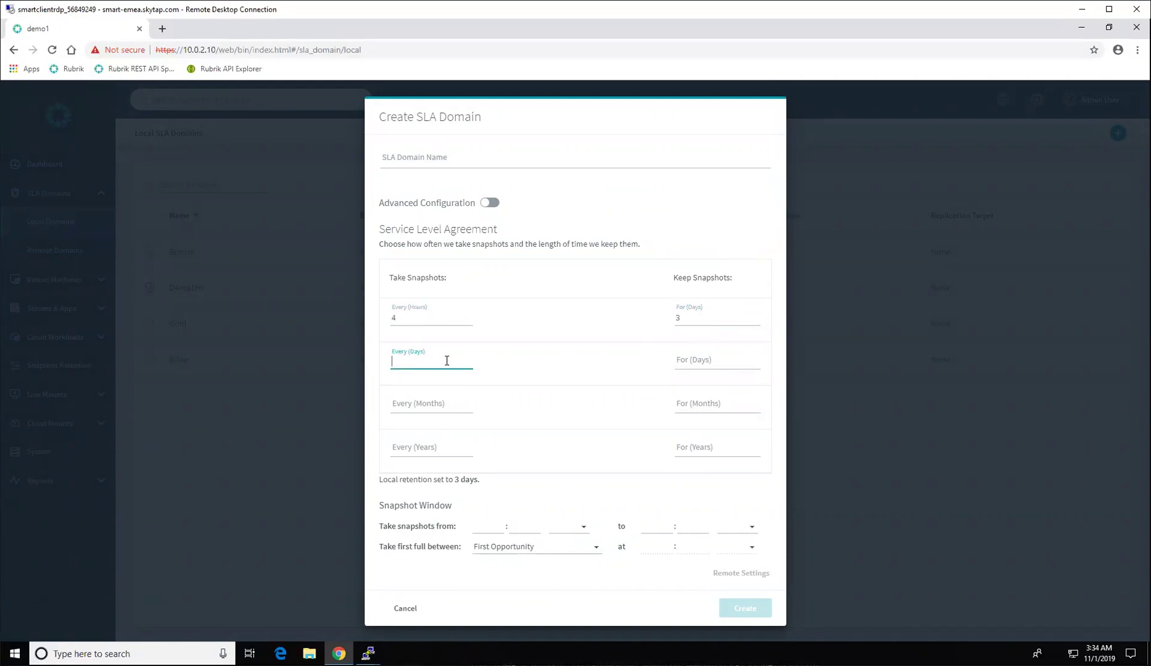
{"action": "type", "text": "1"}
{"action": "left_click", "coordinate": [702, 365]}
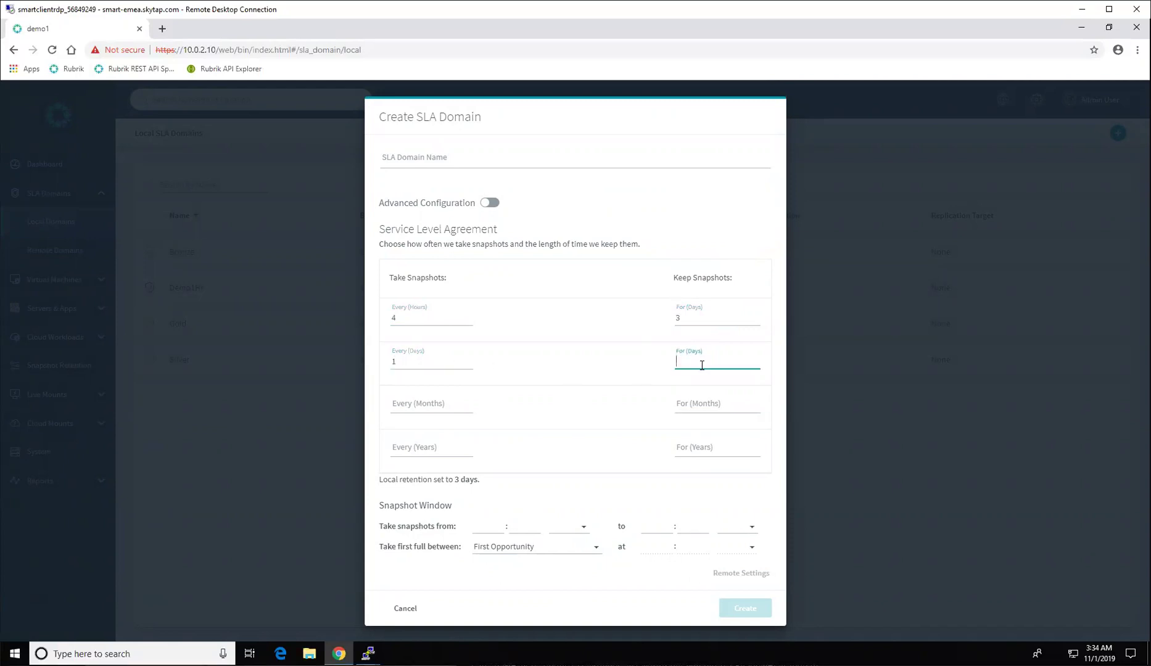
{"action": "type", "text": "31"}
Step: Take monthly snapshots kept 12 months and yearly snapshots kept 10 years
{"action": "left_click", "coordinate": [447, 399]}
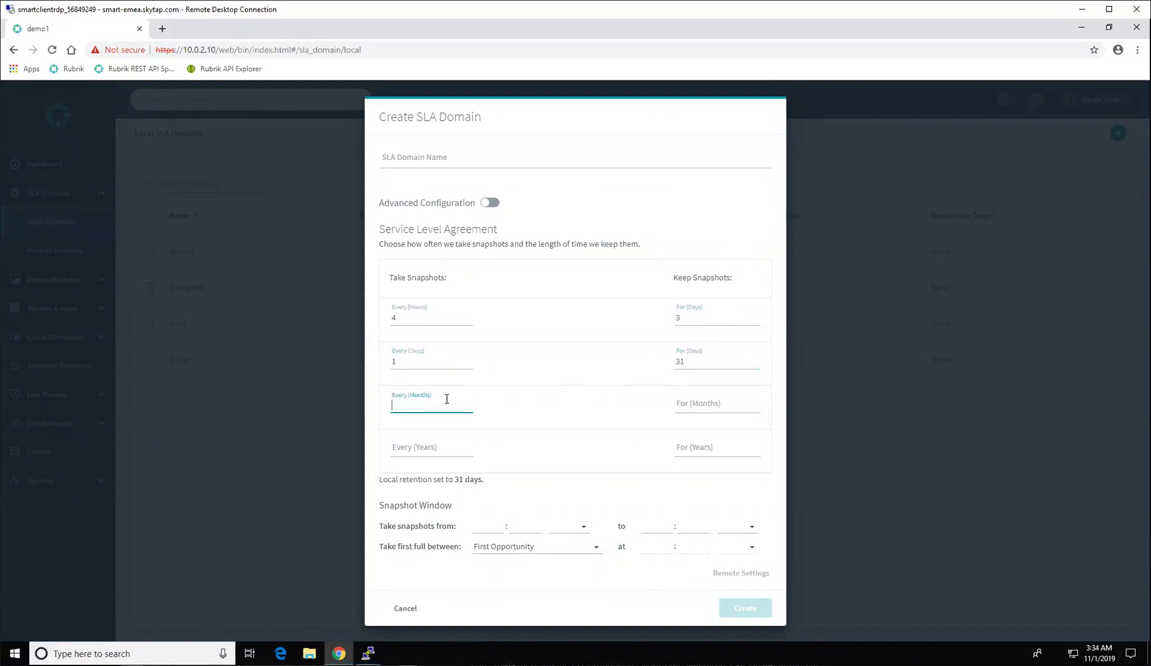
{"action": "type", "text": "1"}
{"action": "left_click", "coordinate": [722, 402]}
{"action": "type", "text": "12"}
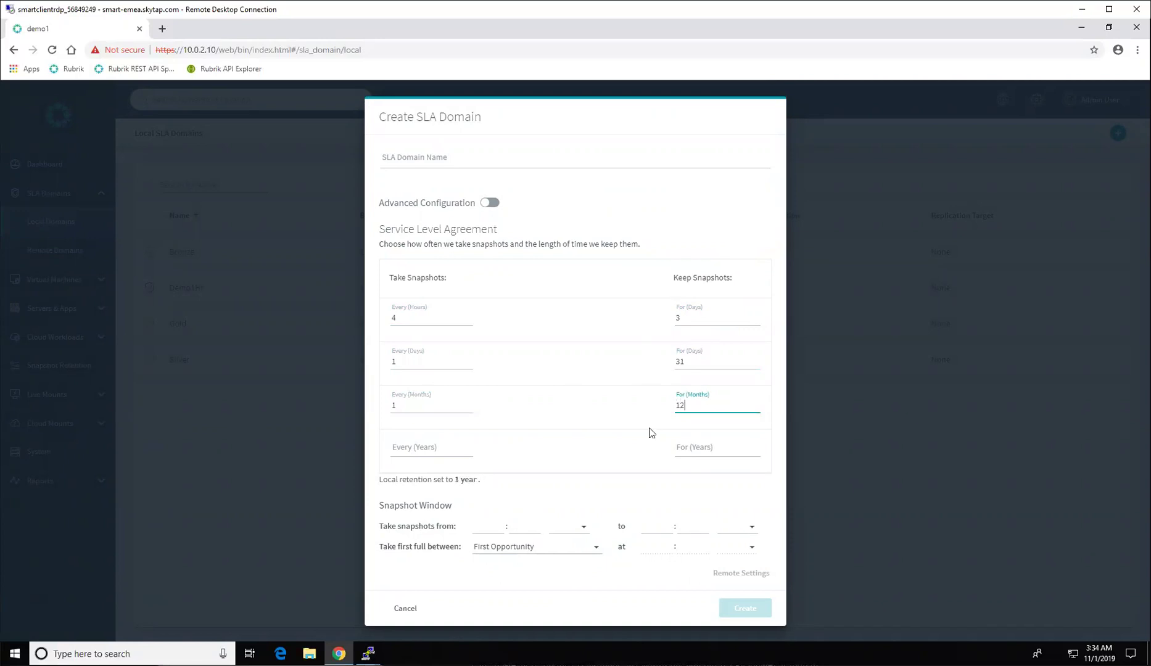
{"action": "left_click", "coordinate": [411, 447]}
{"action": "type", "text": "1"}
{"action": "left_click", "coordinate": [691, 449]}
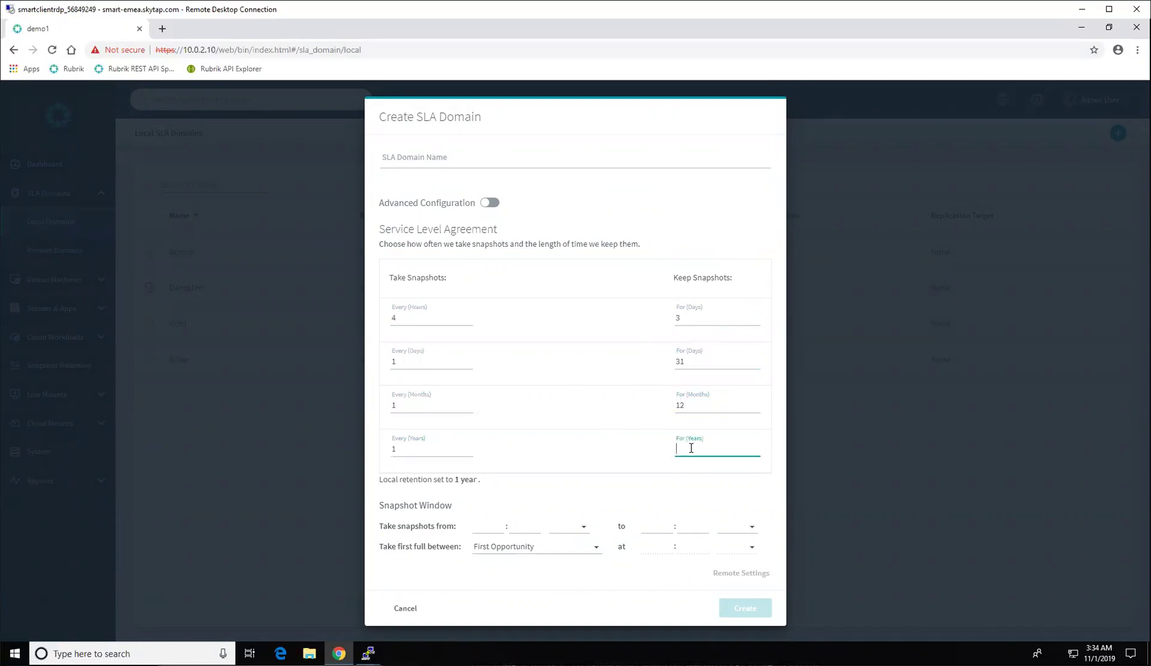
{"action": "type", "text": "10"}
Step: Cancel the unfinished SLA domain, leaving the snapshot window start time unset
{"action": "left_click_drag", "start_coordinate": [378, 527], "coordinate": [424, 526]}
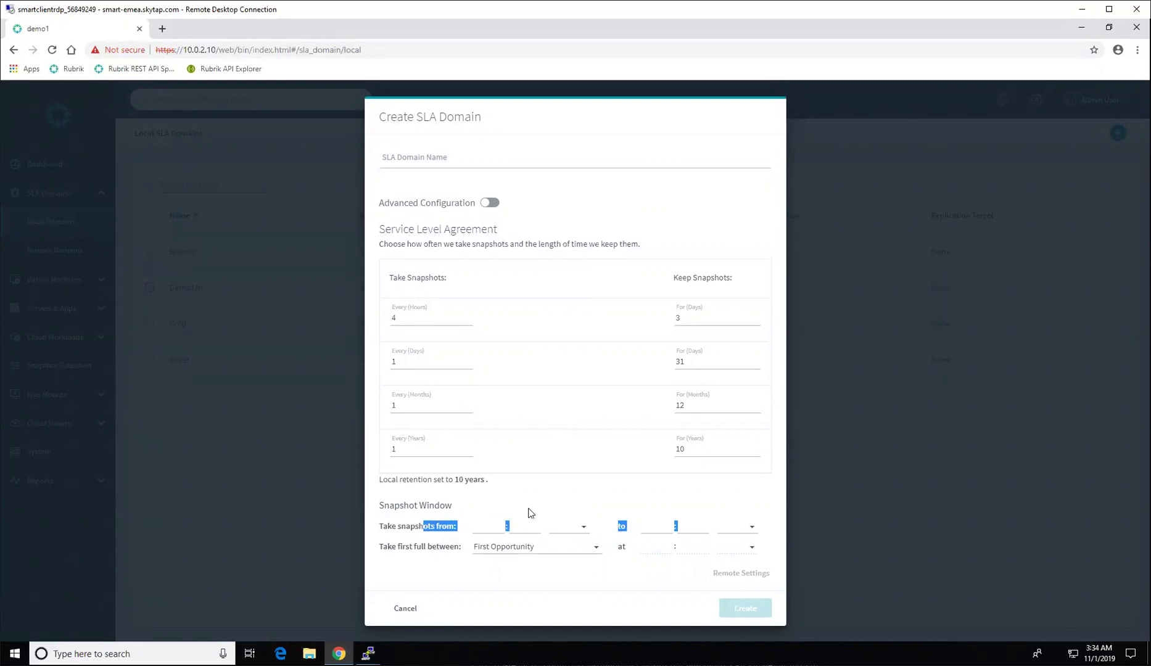
{"action": "left_click", "coordinate": [529, 514]}
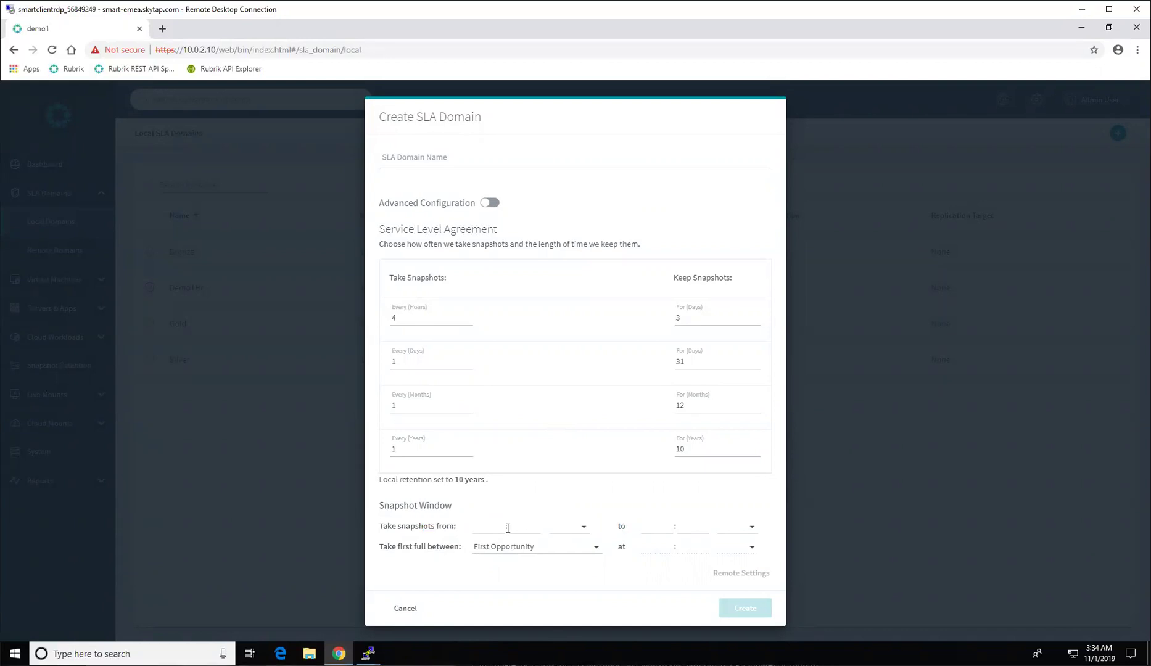
{"action": "left_click", "coordinate": [505, 530]}
{"action": "left_click", "coordinate": [406, 609]}
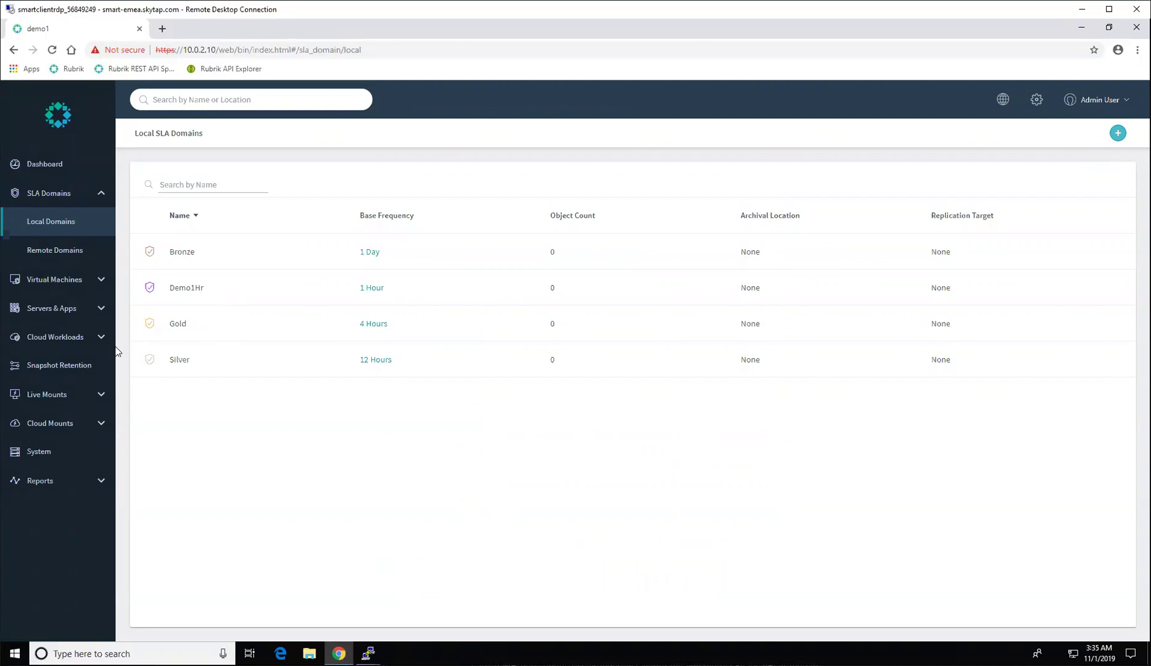
Step: Go to Servers & Apps > Linux & Unix Hosts, cancelling the Add Hosts form without adding anything
{"action": "left_click", "coordinate": [96, 315]}
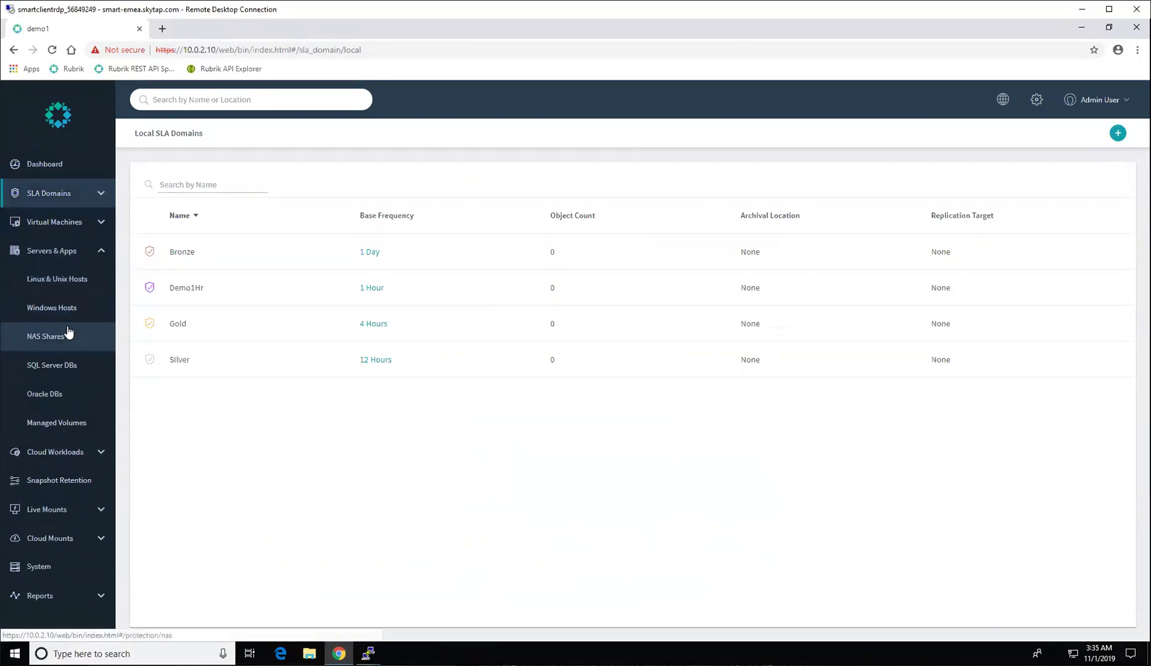
{"action": "left_click", "coordinate": [67, 287]}
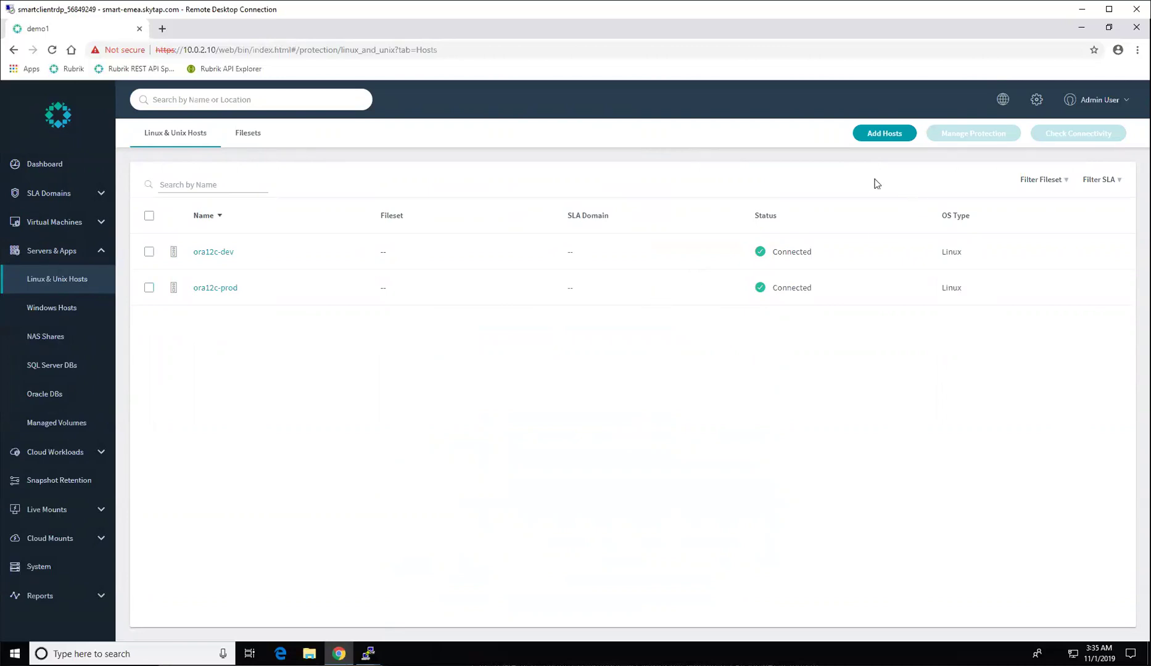
{"action": "left_click", "coordinate": [875, 134]}
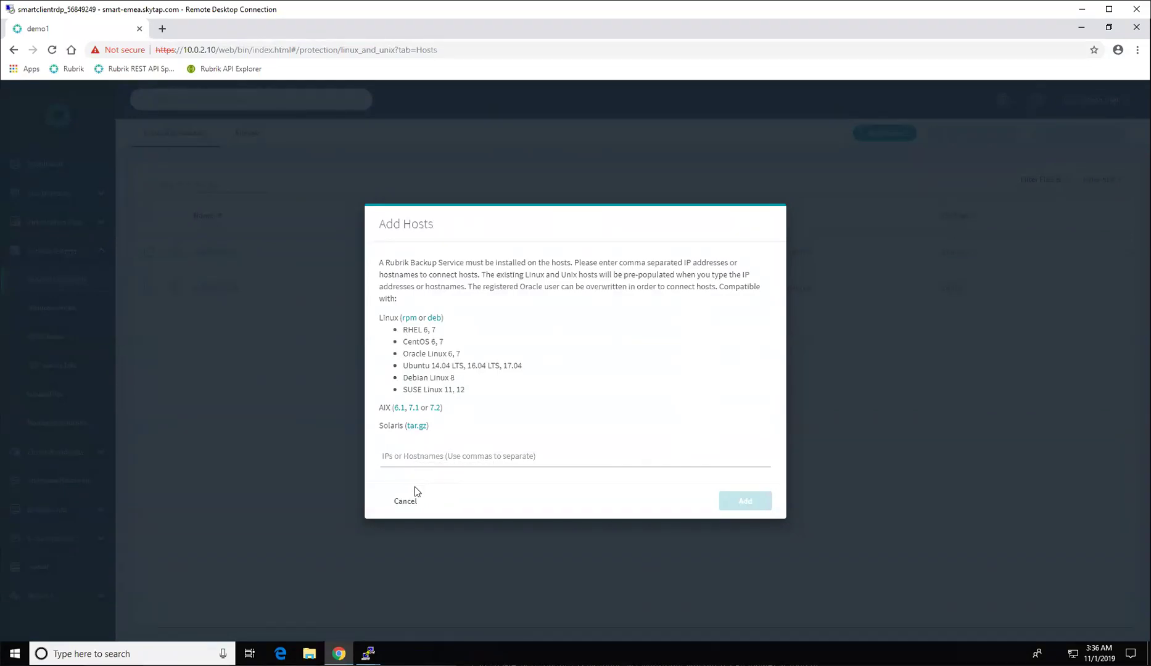
{"action": "left_click", "coordinate": [409, 501]}
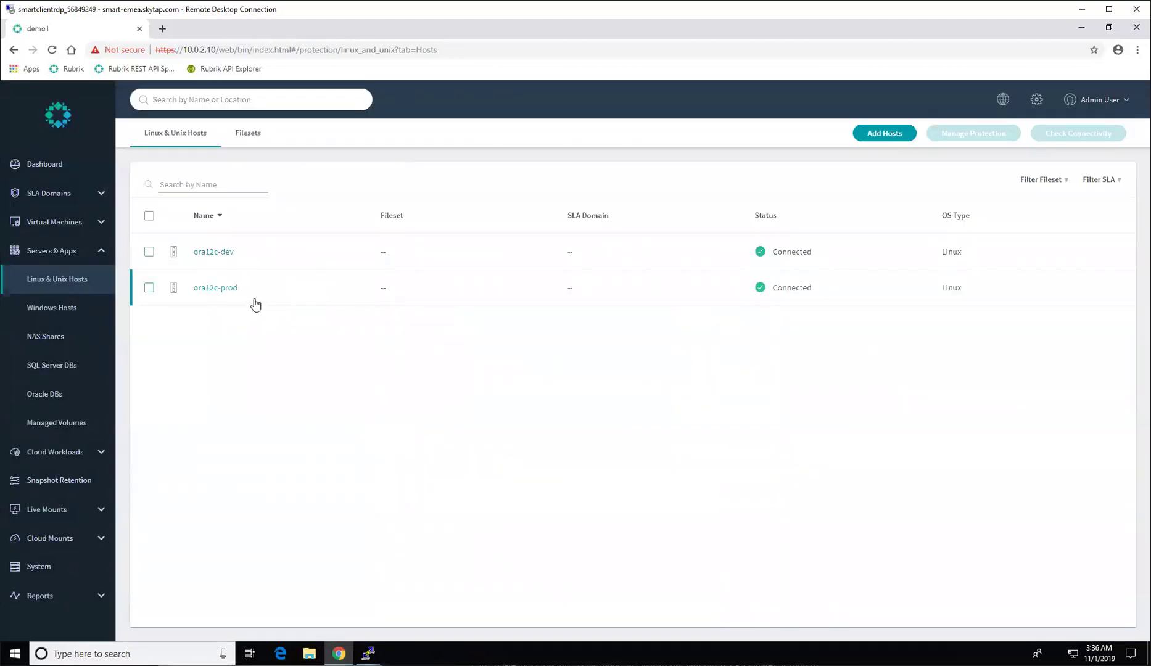
Step: Protect Oracle host ora12c-prod with the Demo1Hr SLA domain through Manage Protection
{"action": "left_click", "coordinate": [52, 398]}
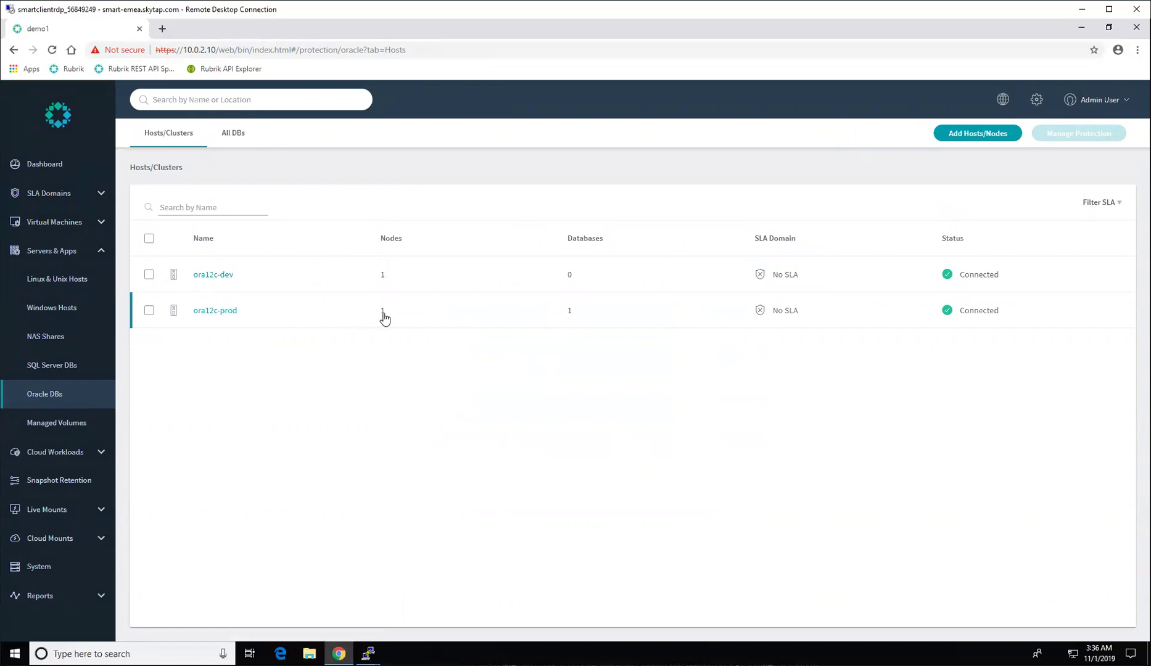
{"action": "mouse_move", "coordinate": [383, 317]}
{"action": "left_click", "coordinate": [149, 311]}
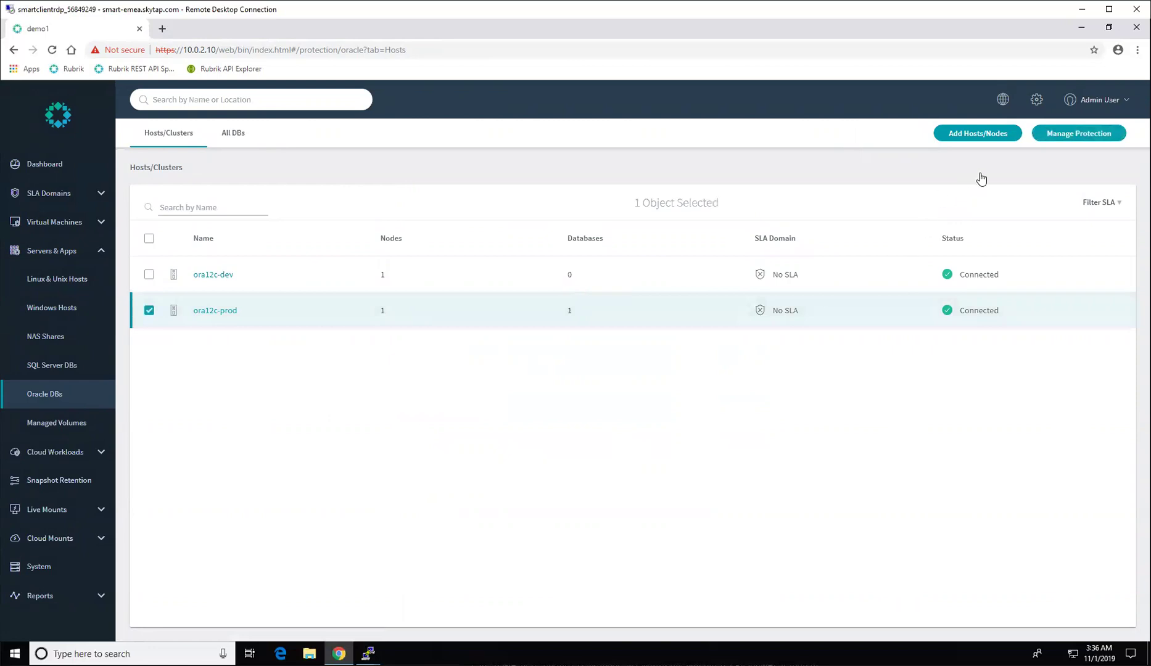
{"action": "left_click", "coordinate": [1059, 134]}
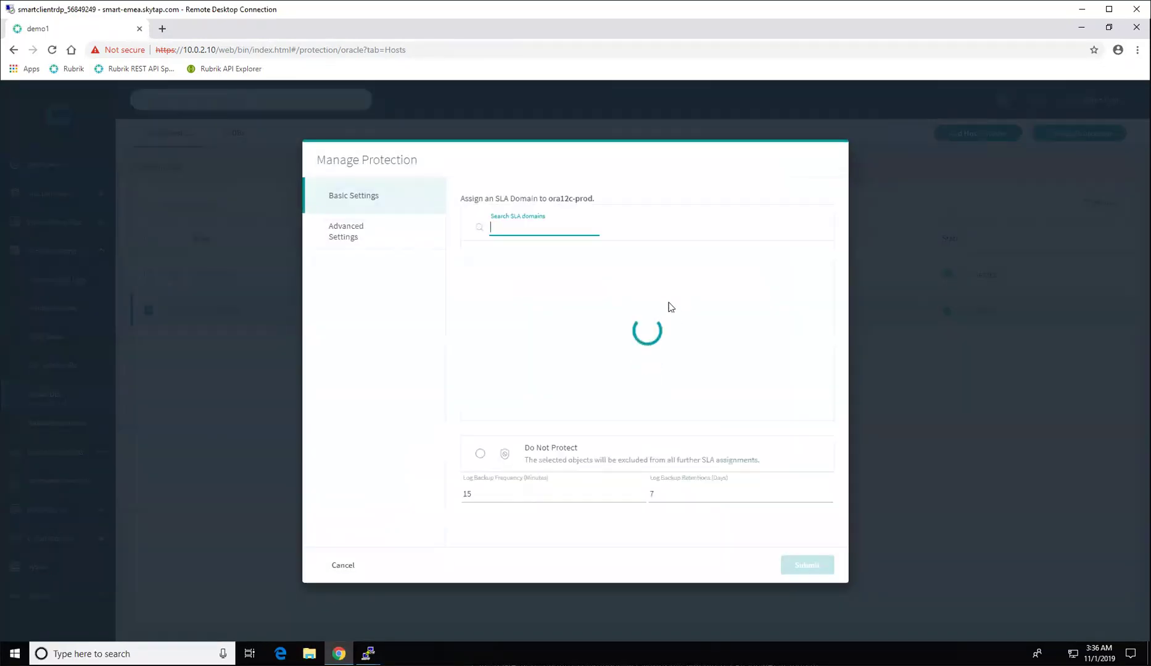
{"action": "mouse_move", "coordinate": [607, 302]}
{"action": "left_click", "coordinate": [480, 294]}
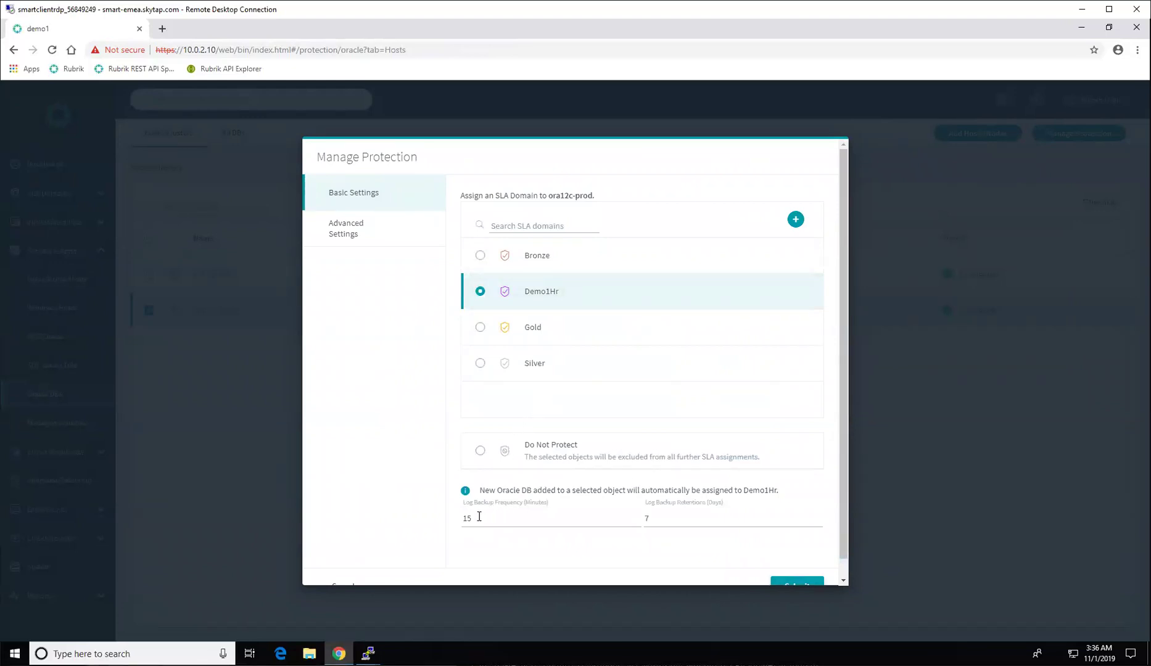
{"action": "left_click_drag", "start_coordinate": [479, 517], "coordinate": [461, 519]}
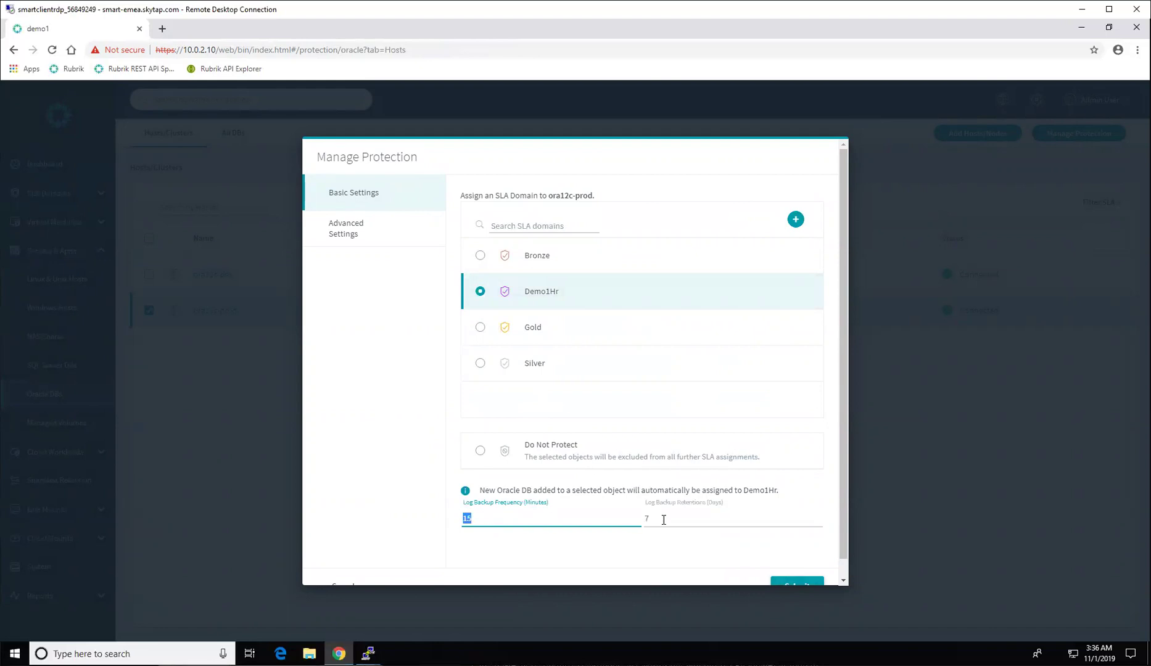
{"action": "left_click", "coordinate": [794, 580]}
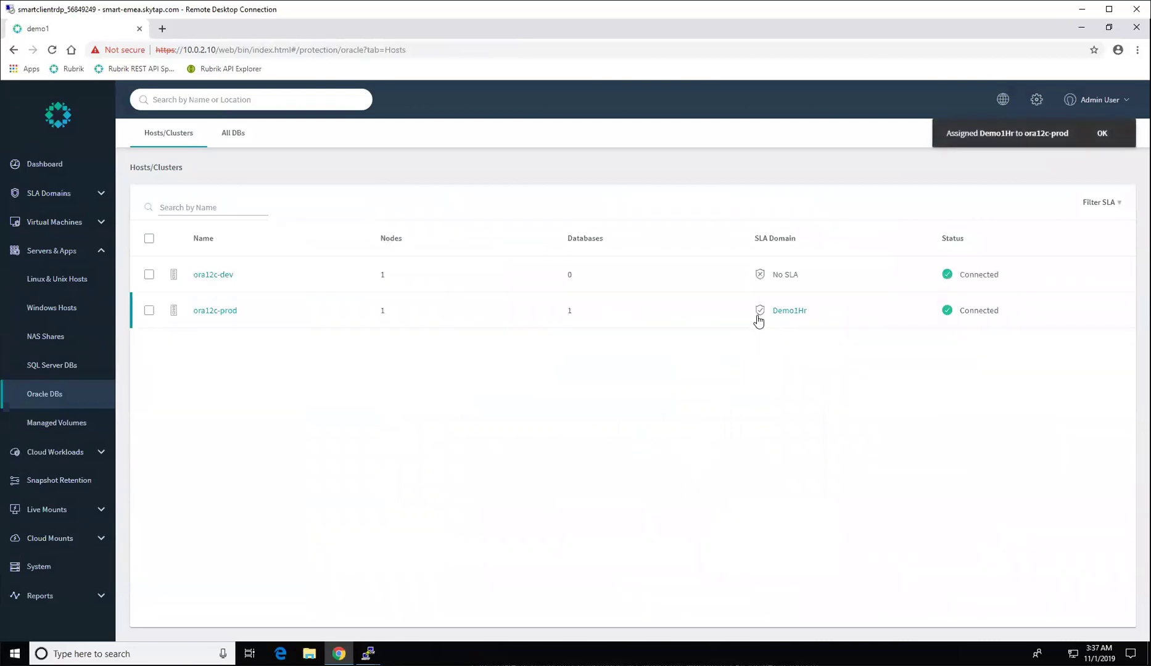
Step: Check the Oracle databases list including orcl, then return to the Hosts/Clusters tab
{"action": "left_click", "coordinate": [235, 136]}
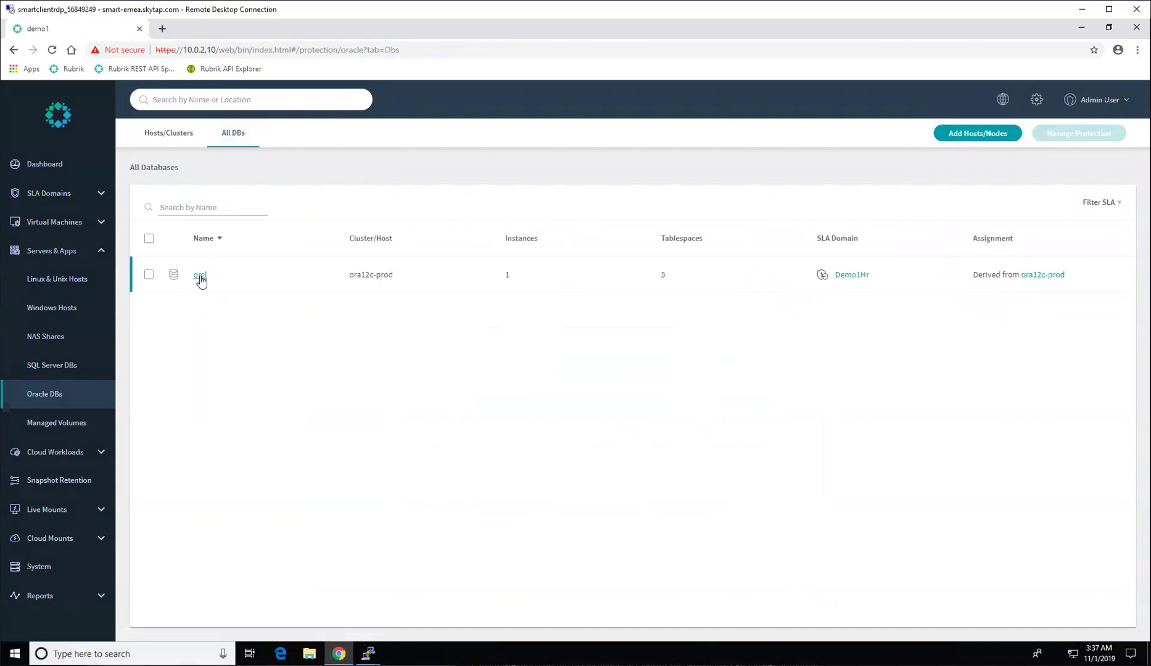
{"action": "left_click", "coordinate": [158, 138]}
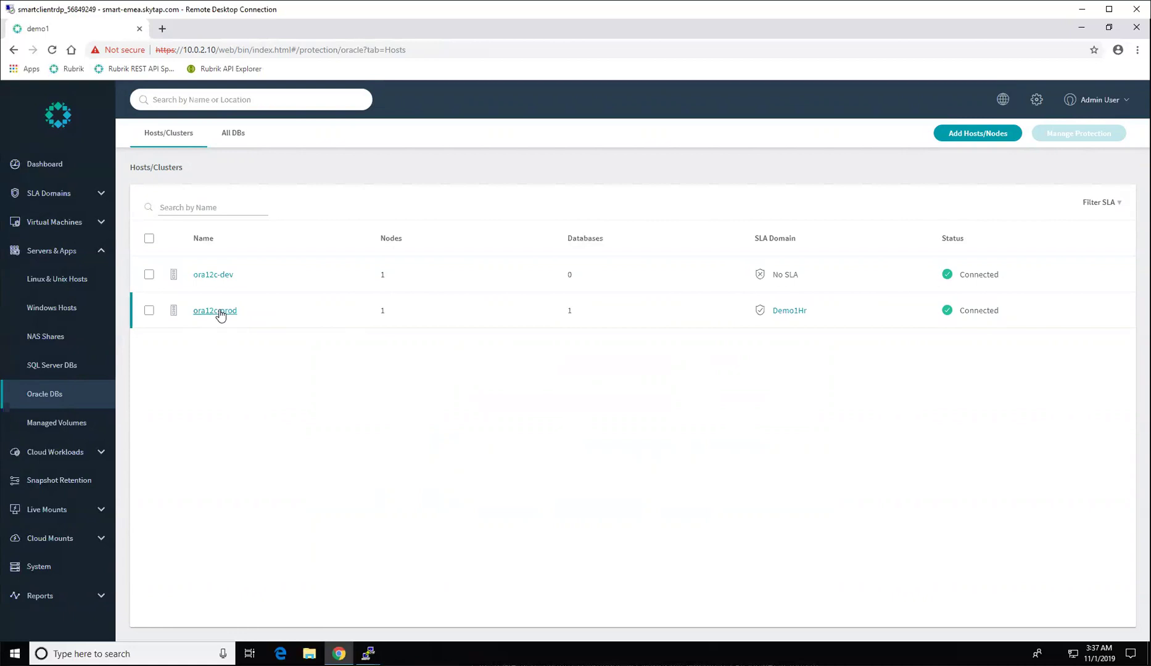
Step: Open orcl from ora12c-prod and review its host, Demo1Hr SLA, latest recovery point and next snapshot
{"action": "left_click", "coordinate": [221, 313]}
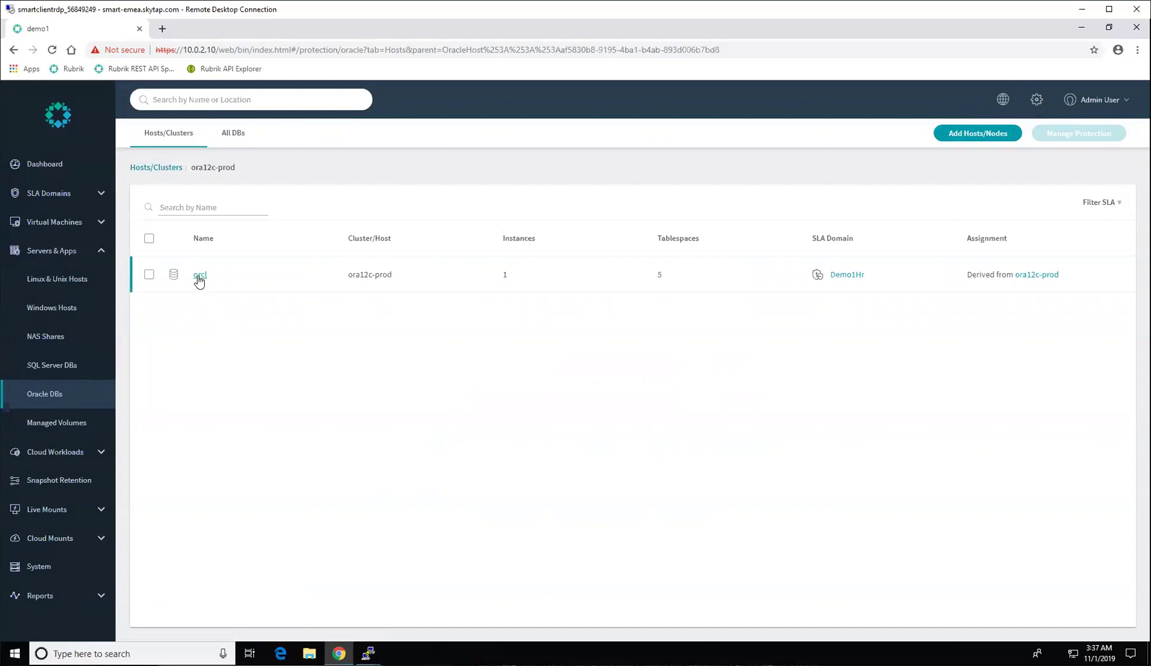
{"action": "left_click", "coordinate": [200, 276]}
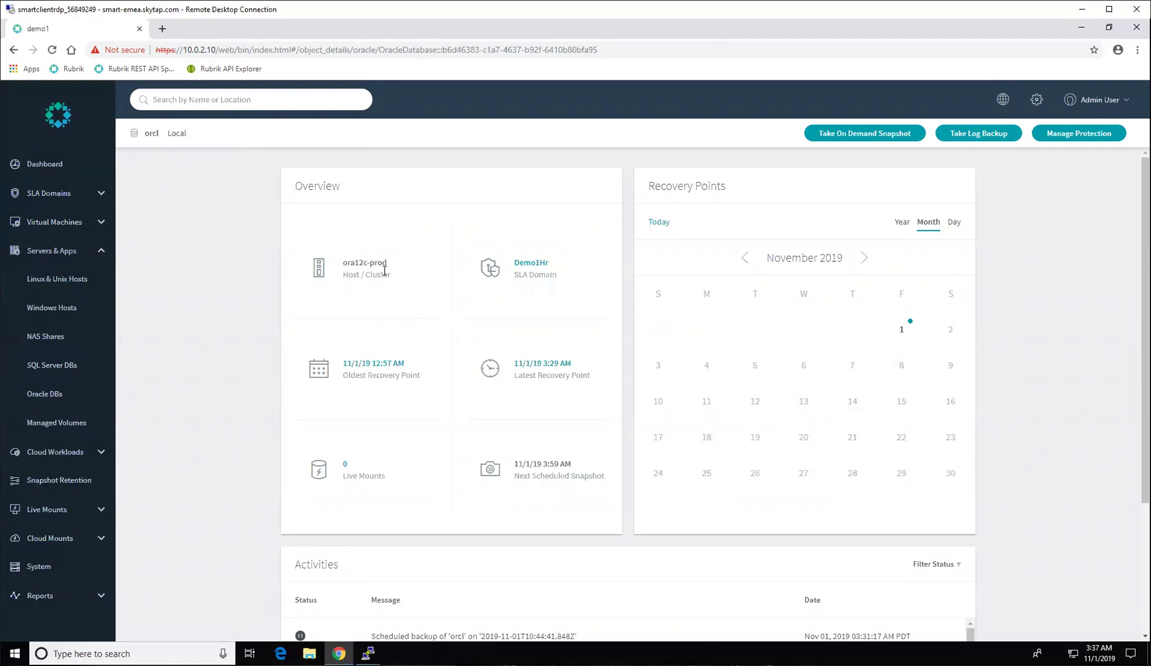
{"action": "left_click_drag", "start_coordinate": [343, 263], "coordinate": [388, 276]}
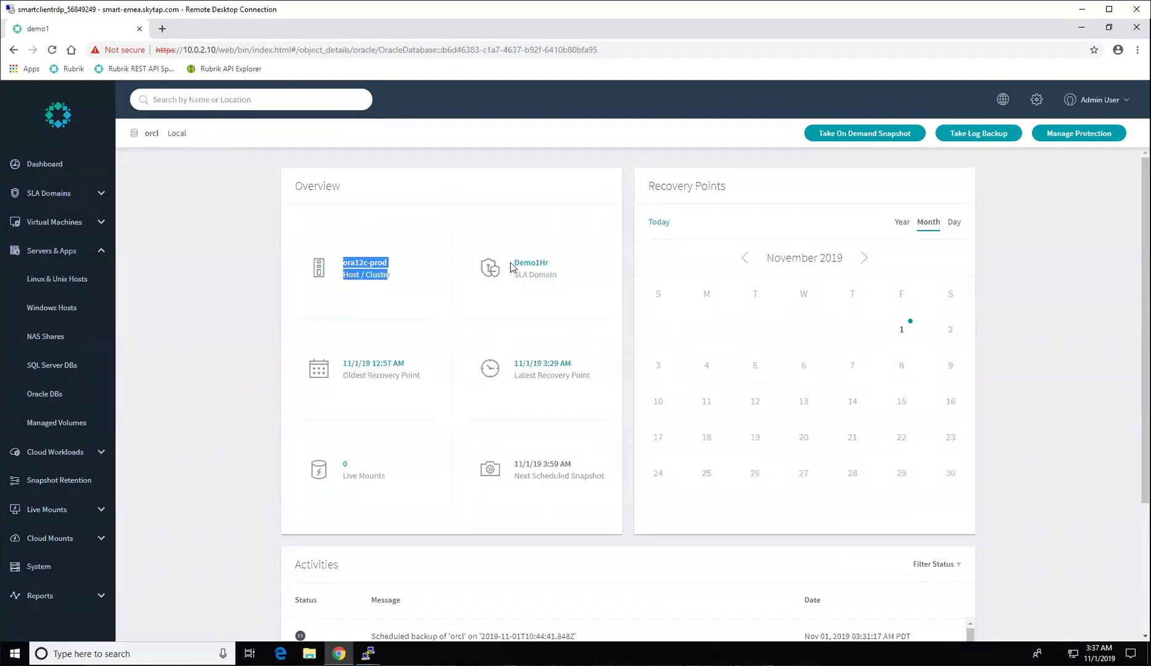
{"action": "left_click", "coordinate": [524, 279]}
{"action": "left_click_drag", "start_coordinate": [523, 279], "coordinate": [560, 275]}
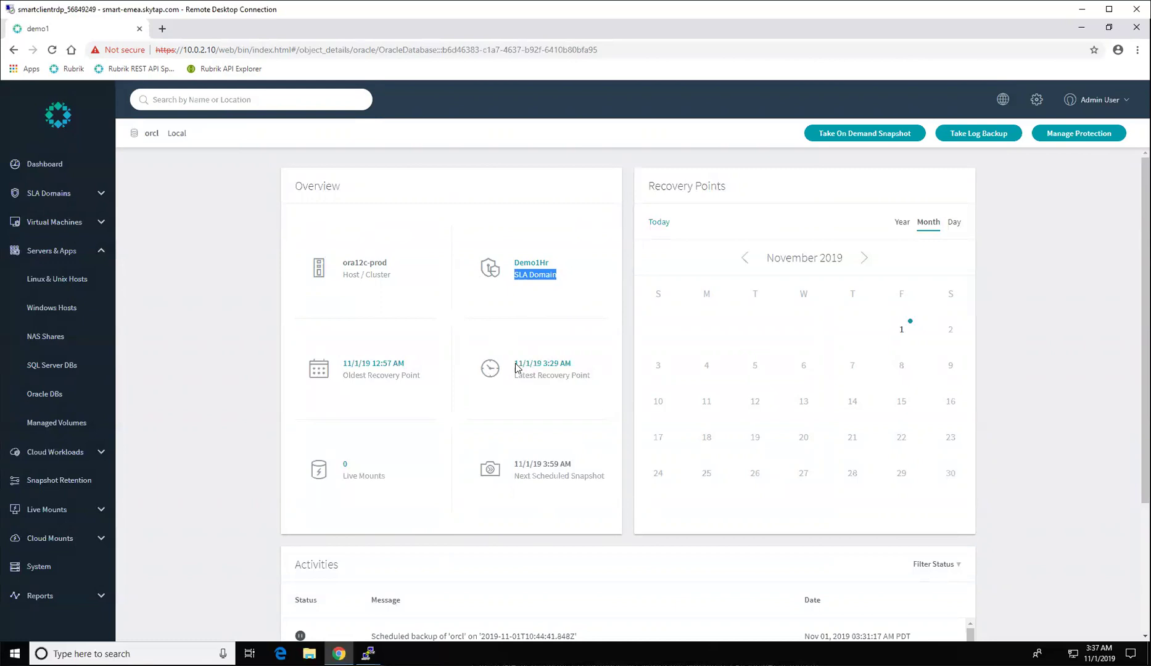
{"action": "left_click_drag", "start_coordinate": [517, 376], "coordinate": [593, 376]}
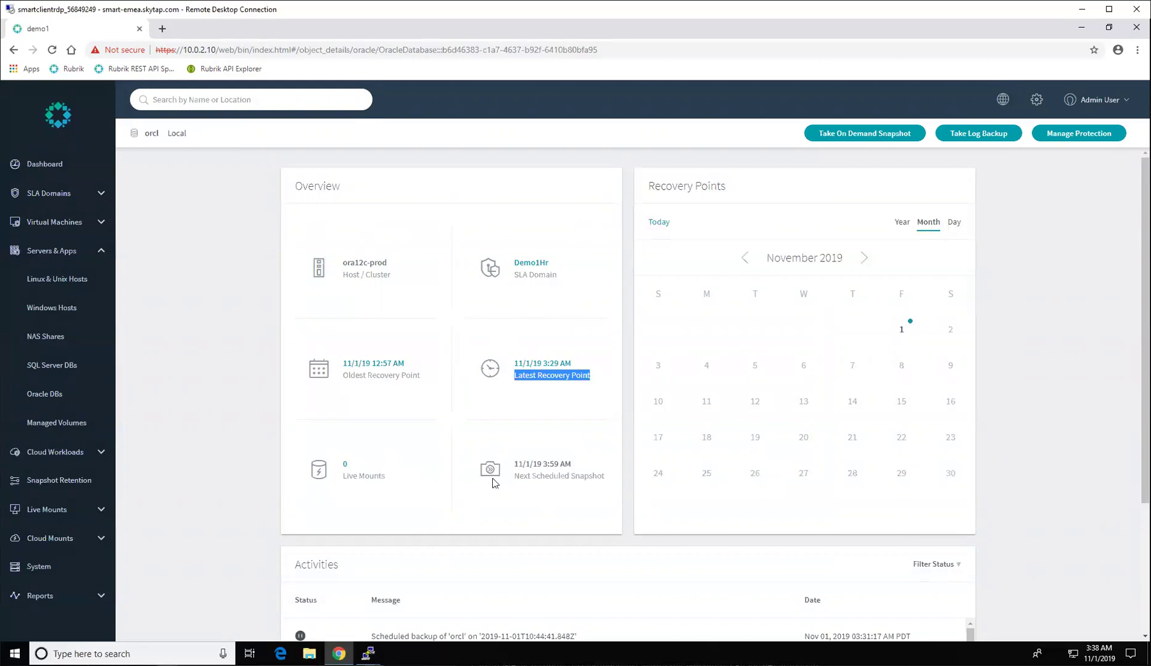
{"action": "left_click_drag", "start_coordinate": [514, 469], "coordinate": [573, 471]}
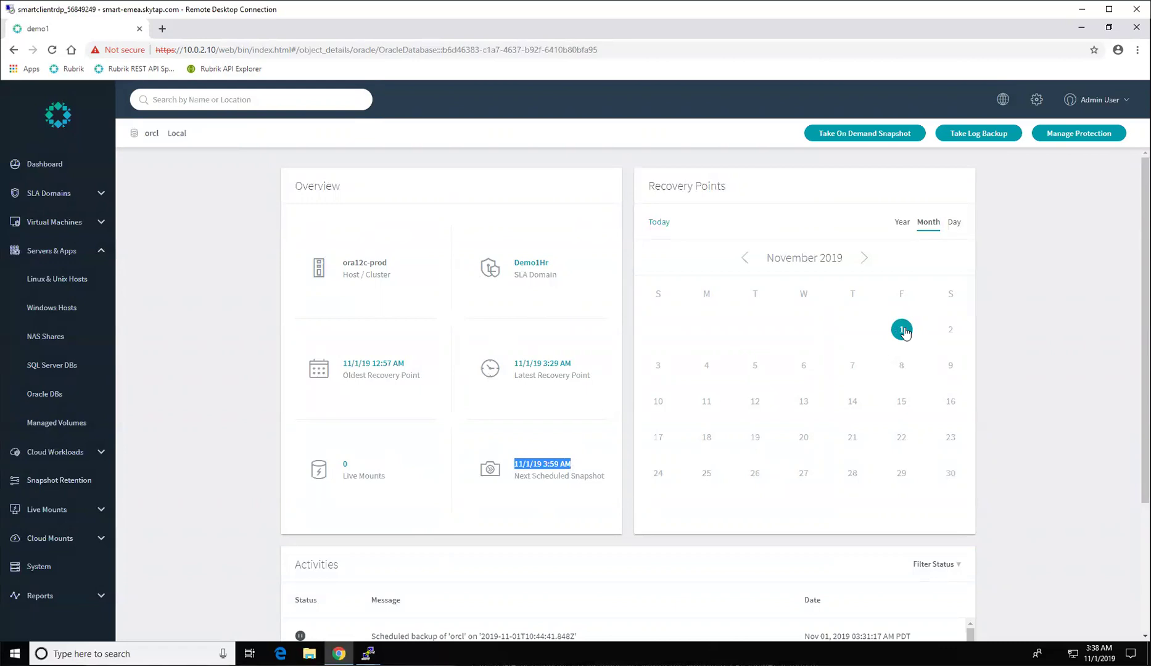
Step: On November 1's timeline, set the orcl recovery point to 1:45 AM
{"action": "left_click", "coordinate": [903, 330]}
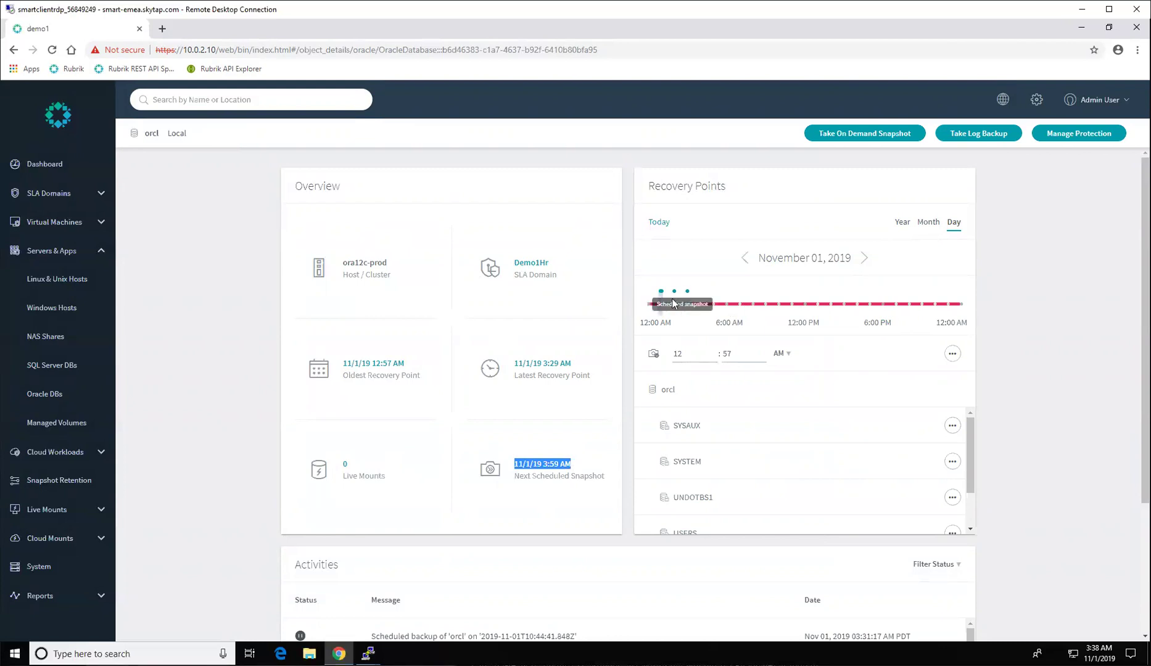
{"action": "left_click", "coordinate": [661, 303]}
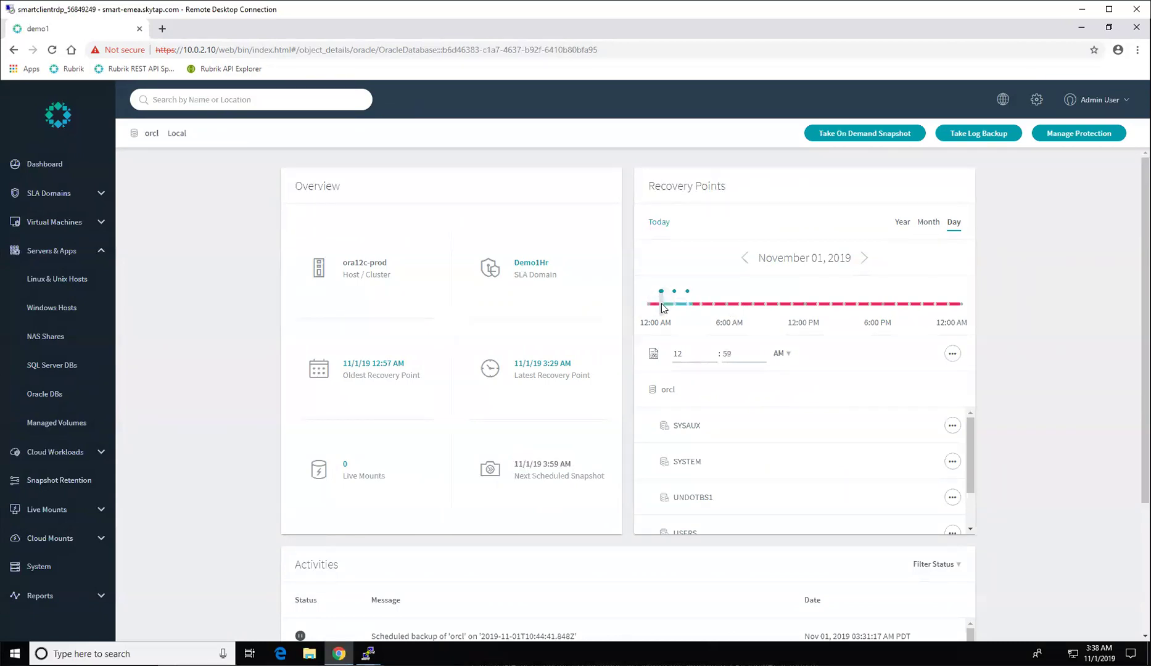
{"action": "left_click", "coordinate": [667, 303]}
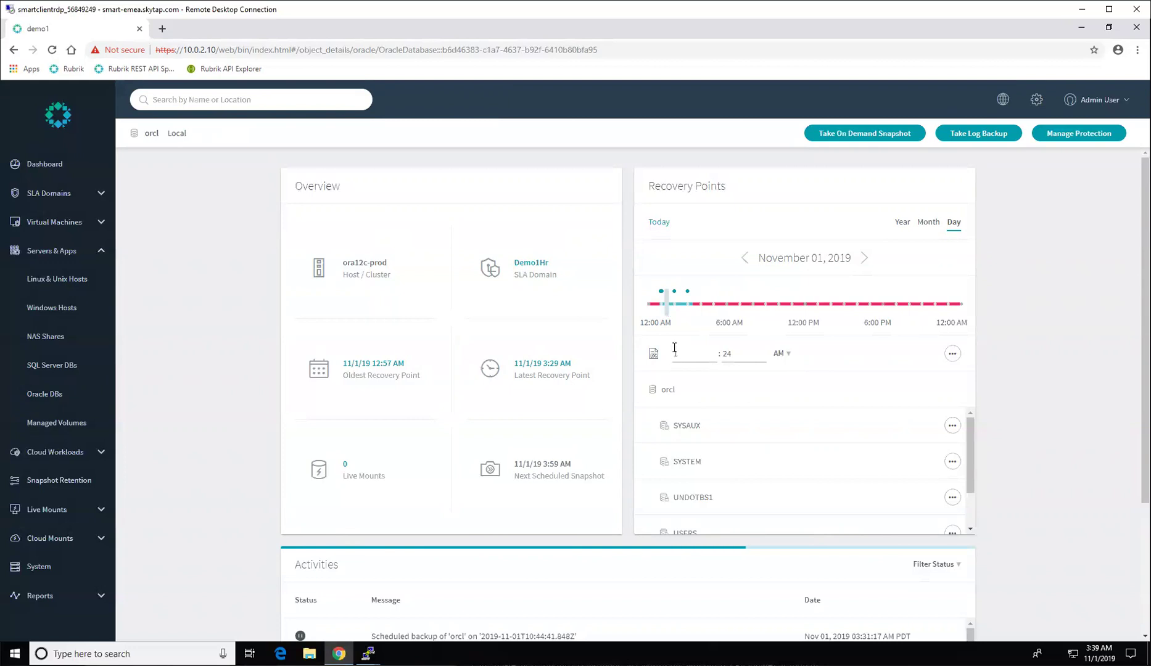
{"action": "left_click", "coordinate": [674, 311]}
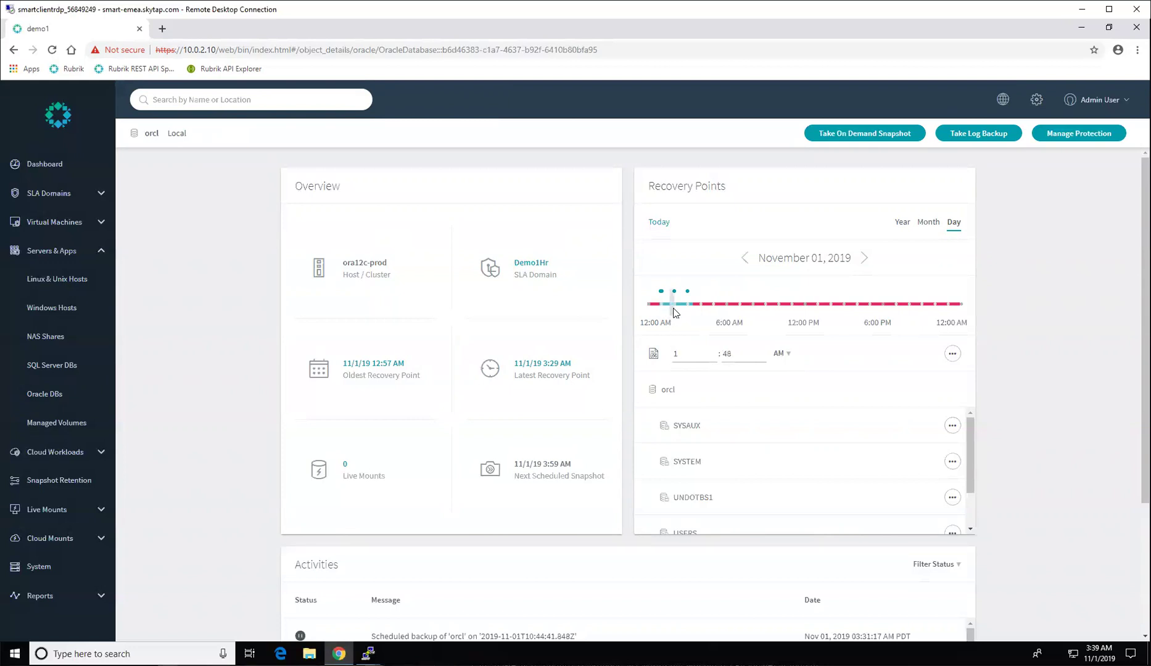
{"action": "left_click", "coordinate": [683, 351]}
{"action": "key", "text": "BackSpace"}
{"action": "type", "text": "1"}
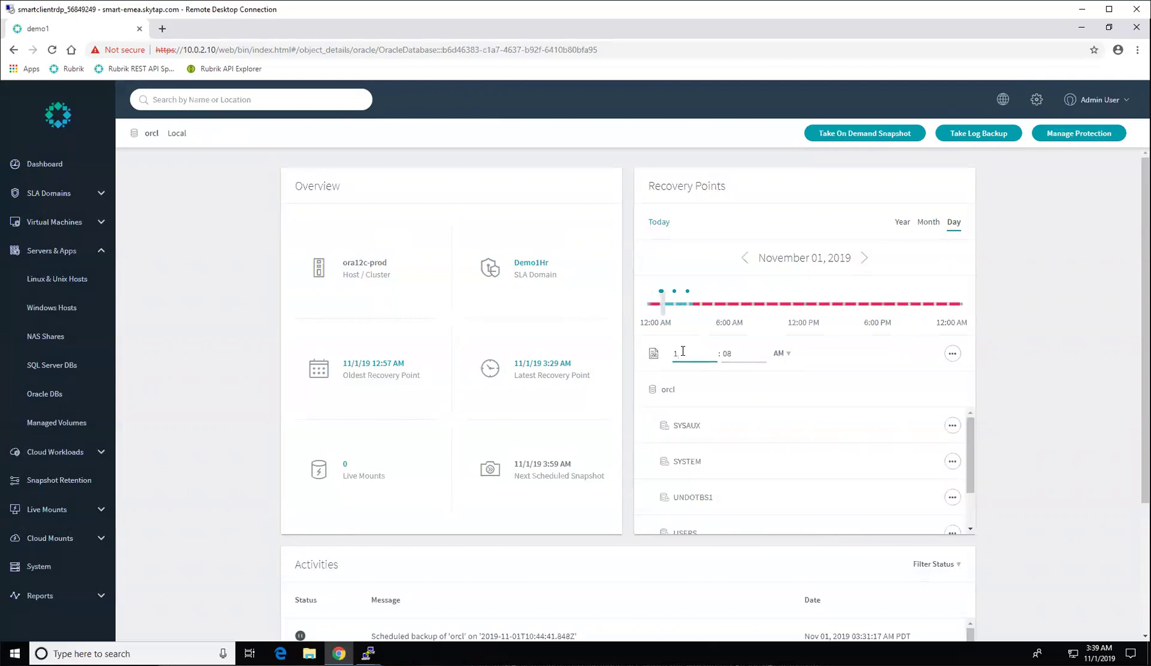
{"action": "key", "text": "Tab"}
{"action": "type", "text": "45"}
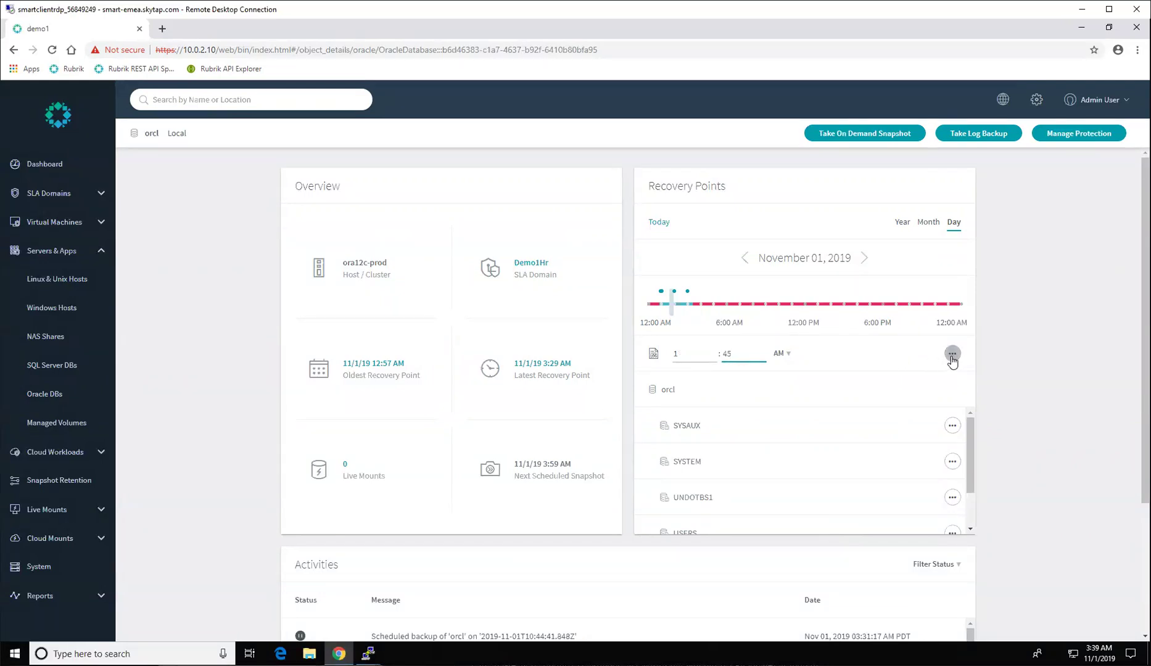
Step: Mount the 1:45 AM orcl recovery point on ora12c-dev, then check the SYSAUX tablespace actions
{"action": "left_click", "coordinate": [953, 357]}
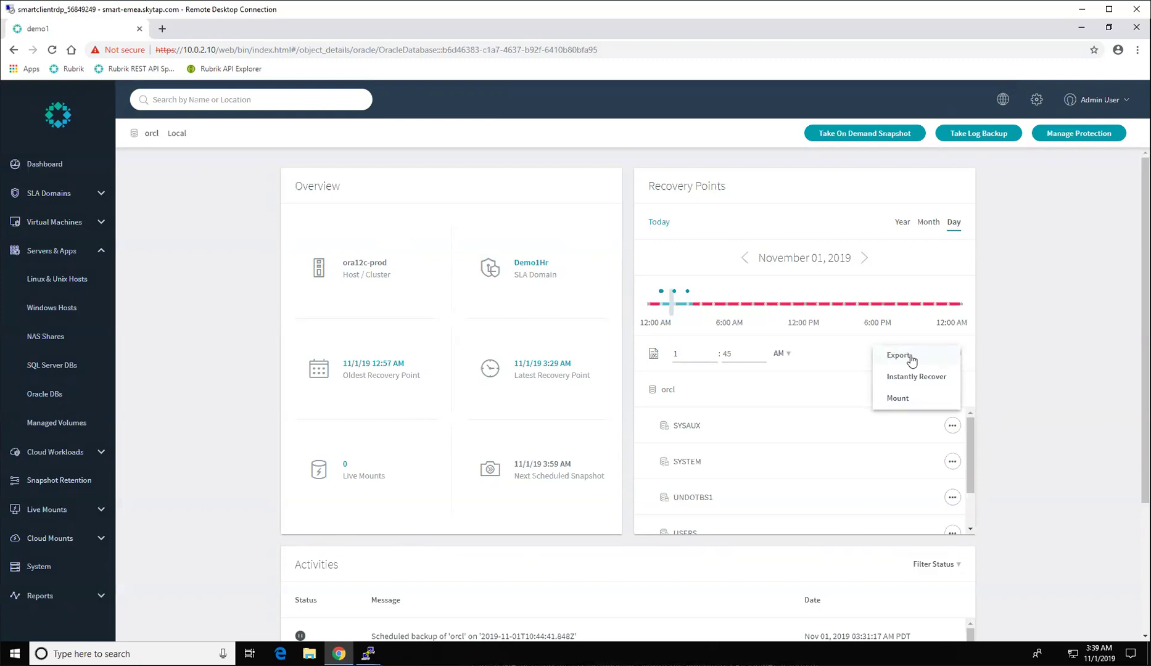
{"action": "left_click", "coordinate": [899, 400]}
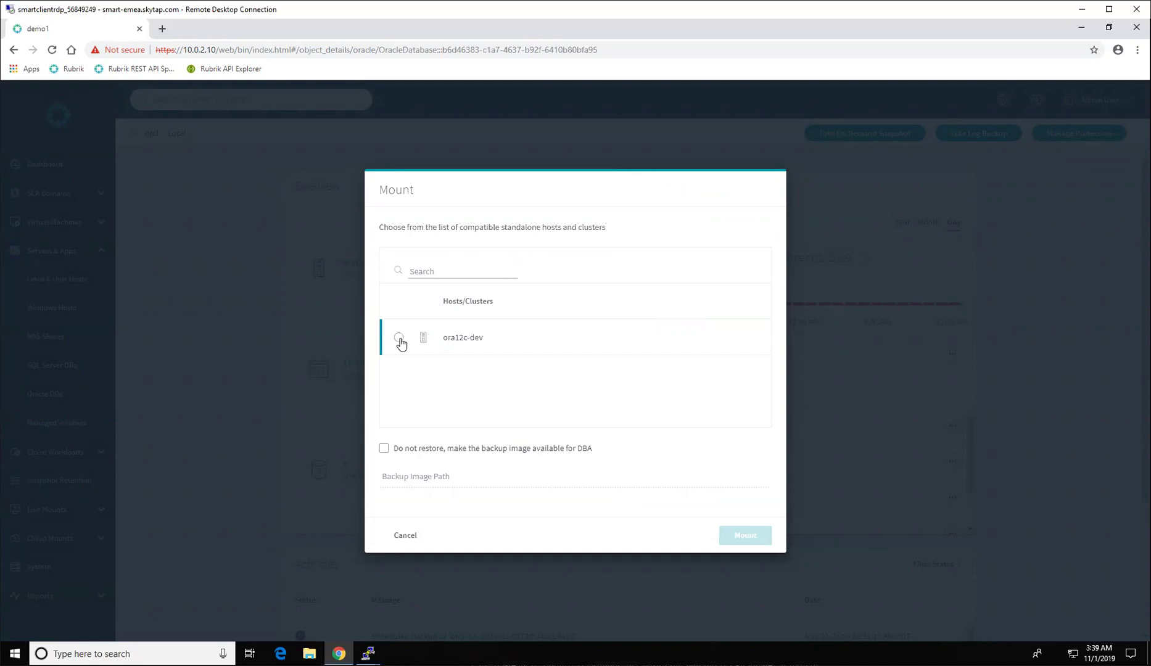
{"action": "left_click", "coordinate": [399, 338]}
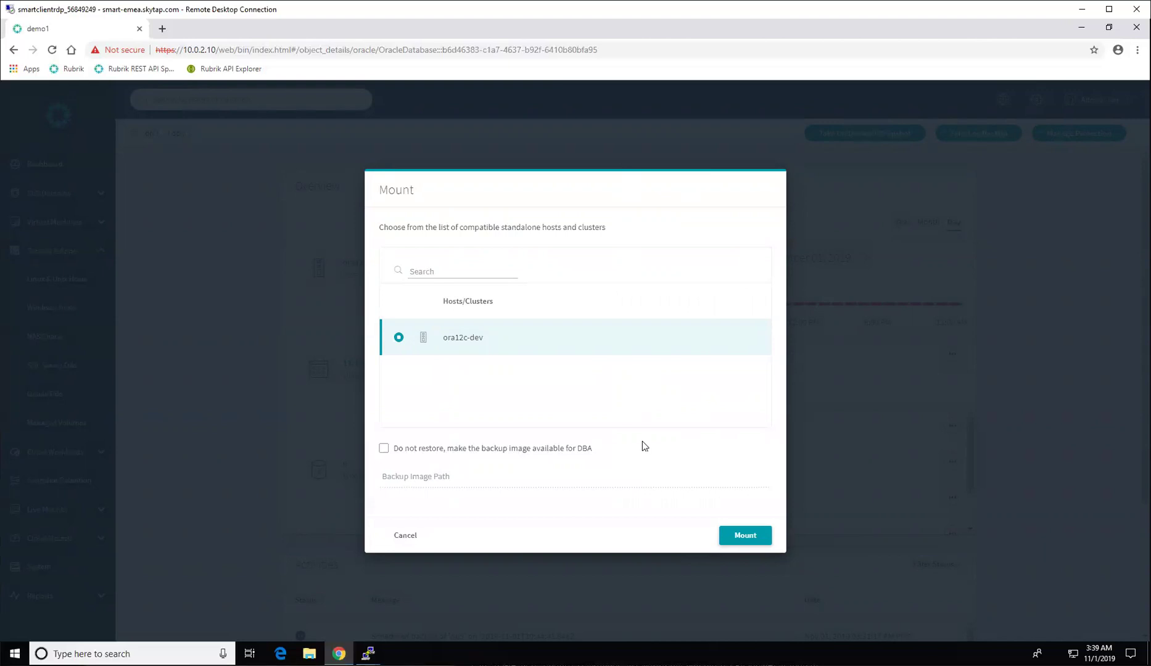
{"action": "left_click", "coordinate": [746, 540]}
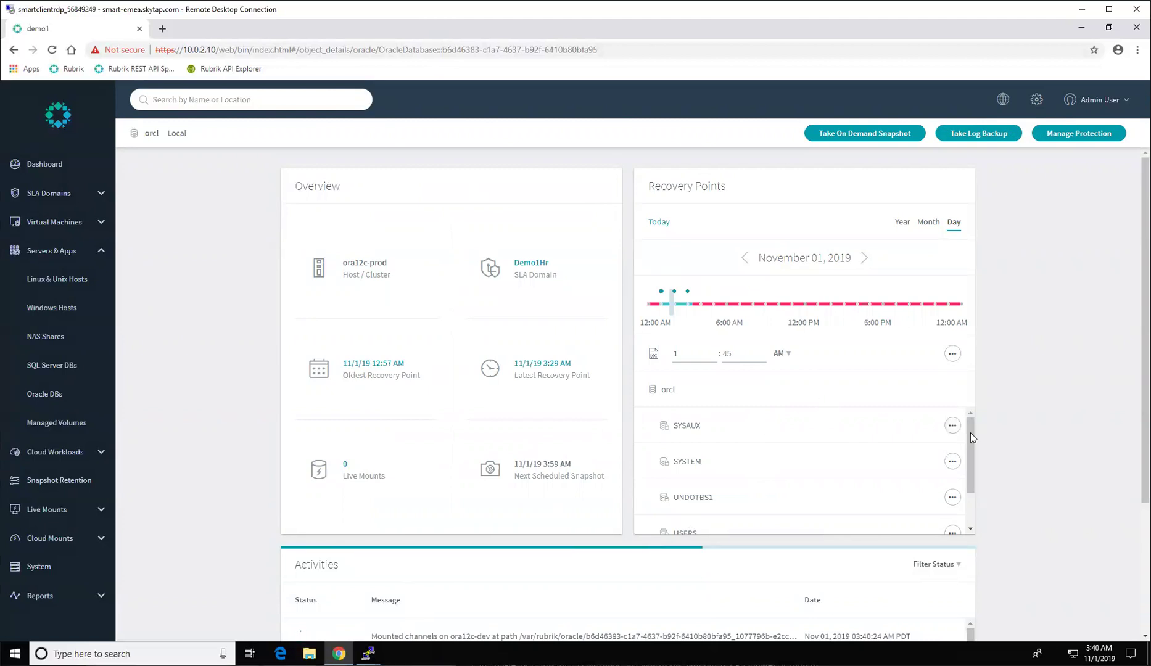
{"action": "left_click_drag", "start_coordinate": [971, 448], "coordinate": [980, 421]}
{"action": "left_click", "coordinate": [952, 426]}
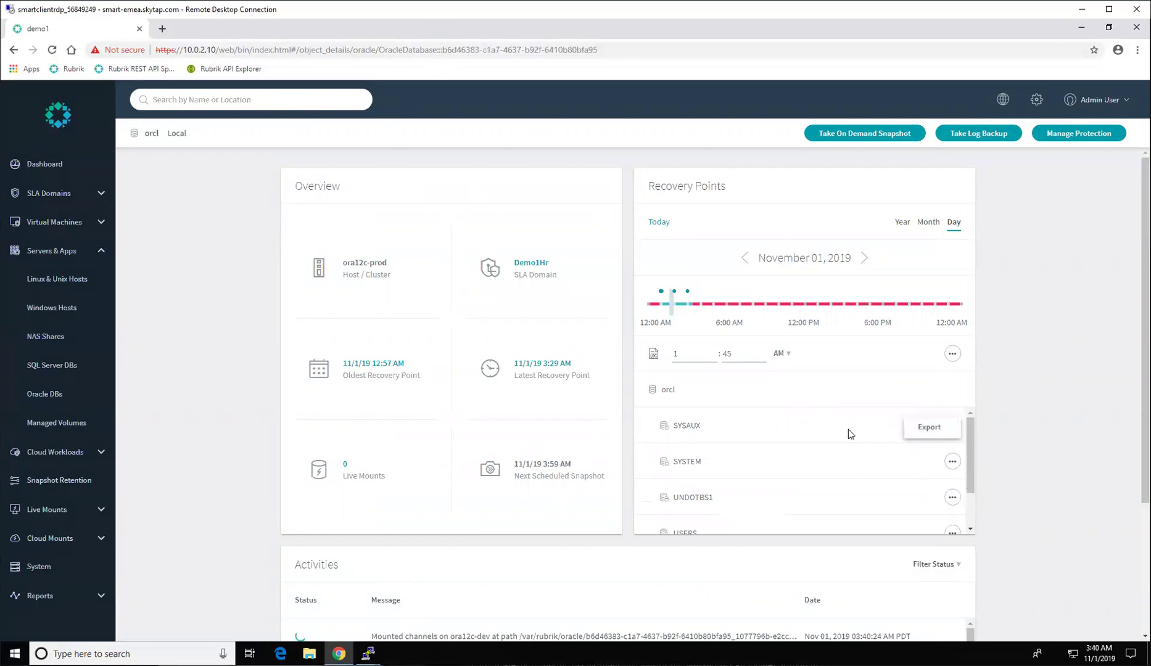
Step: Rerun ps -ef | grep pmon on ora12c-dev, which now lists ora_pmon_orcl
{"action": "mouse_move", "coordinate": [368, 653]}
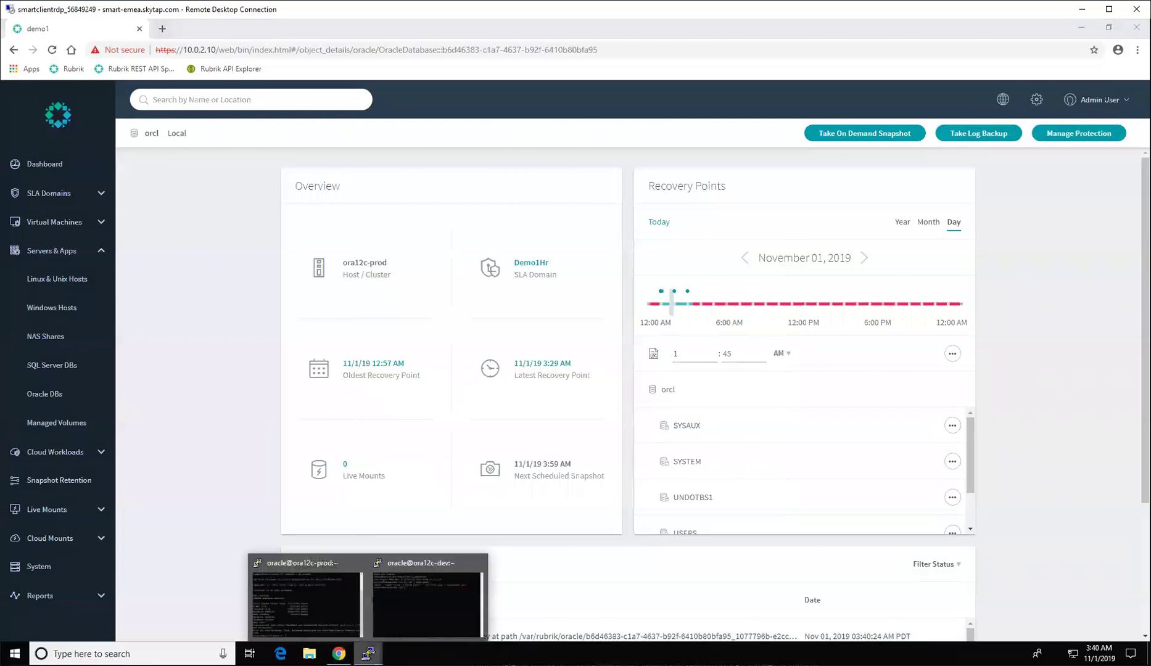
{"action": "left_click", "coordinate": [414, 611]}
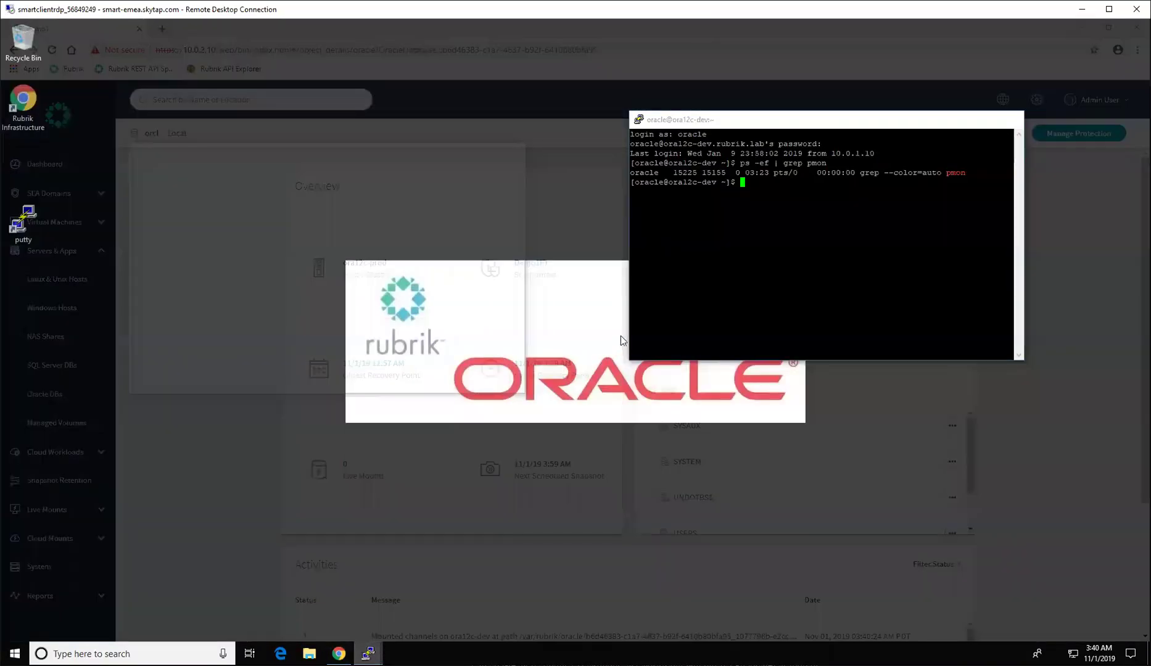
{"action": "key", "text": "Up"}
{"action": "key", "text": "Return"}
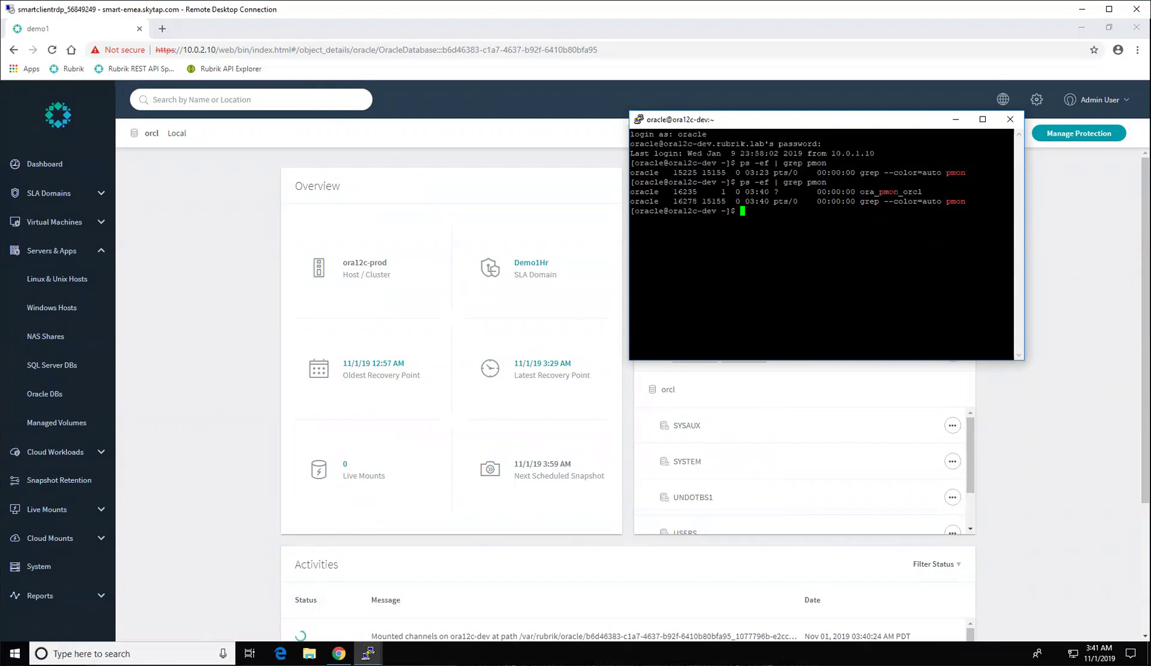
Step: Start an export of the 1:45 AM recovery point to ora12c-dev, then cancel it
{"action": "left_click", "coordinate": [952, 127]}
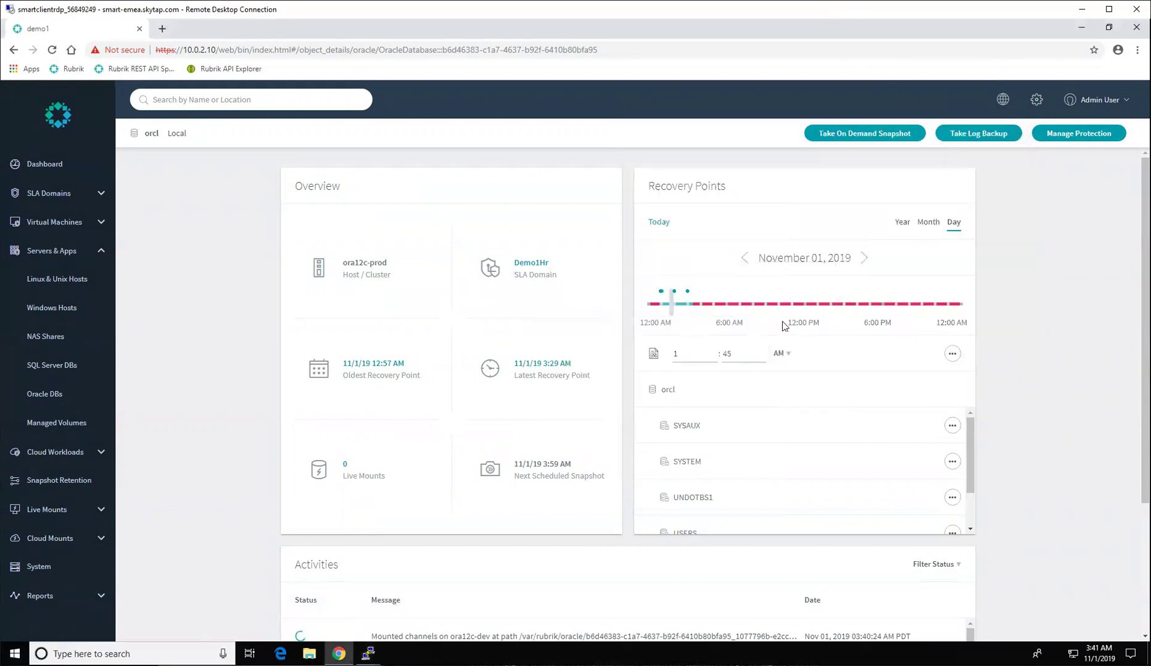
{"action": "left_click", "coordinate": [952, 356]}
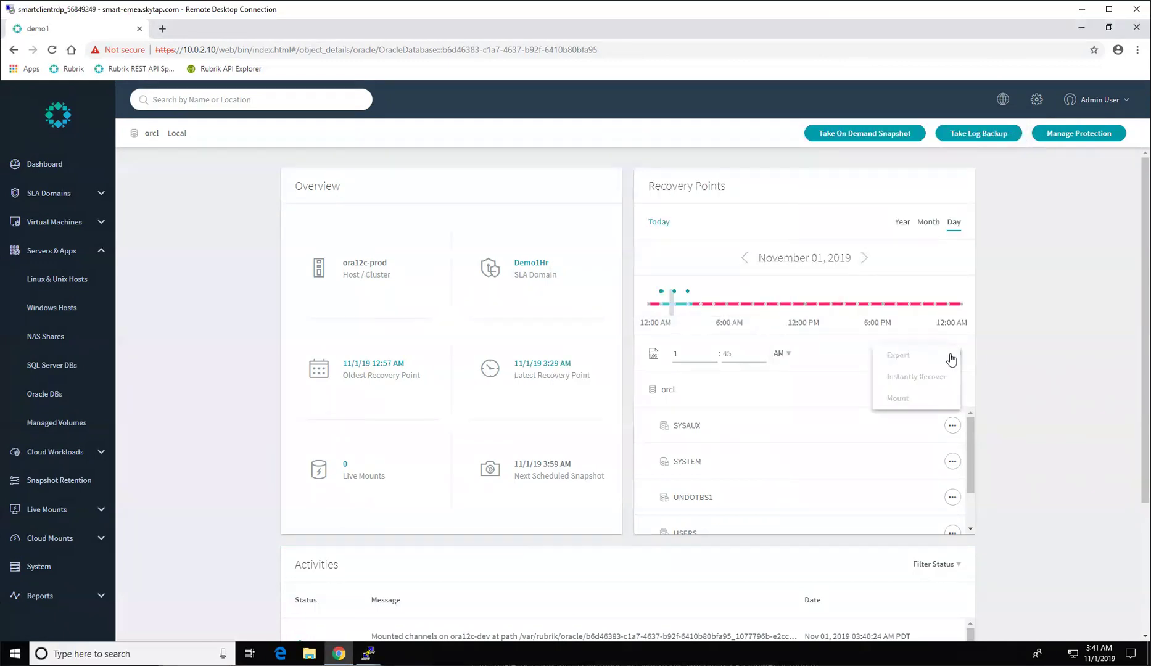
{"action": "left_click", "coordinate": [901, 356]}
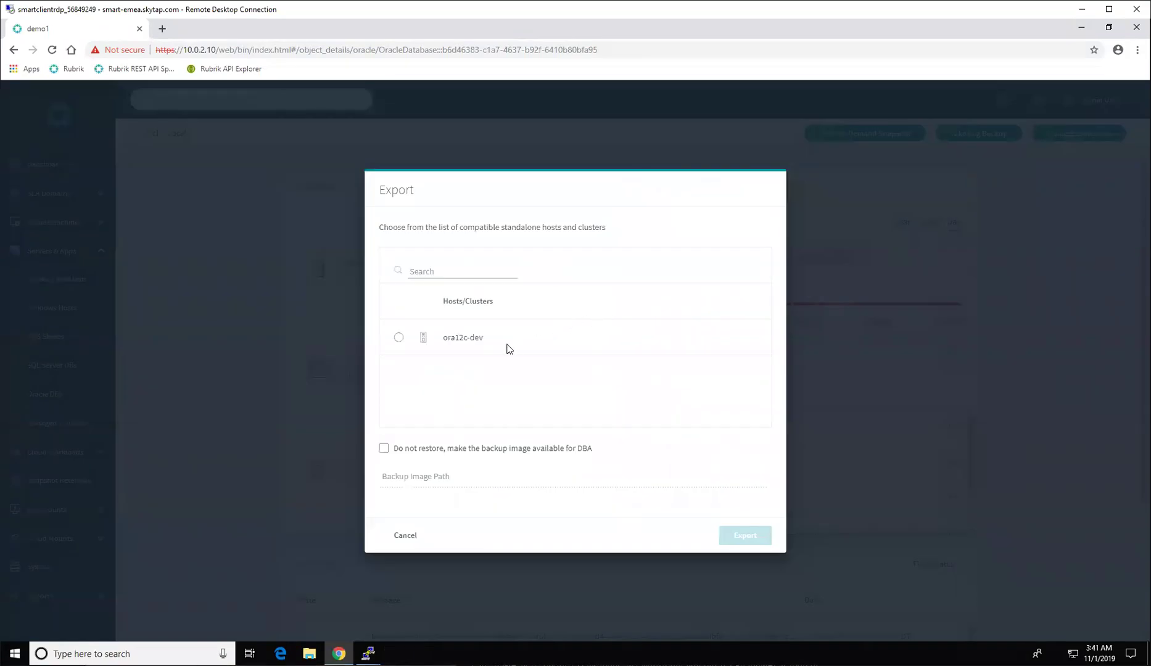
{"action": "left_click", "coordinate": [399, 336]}
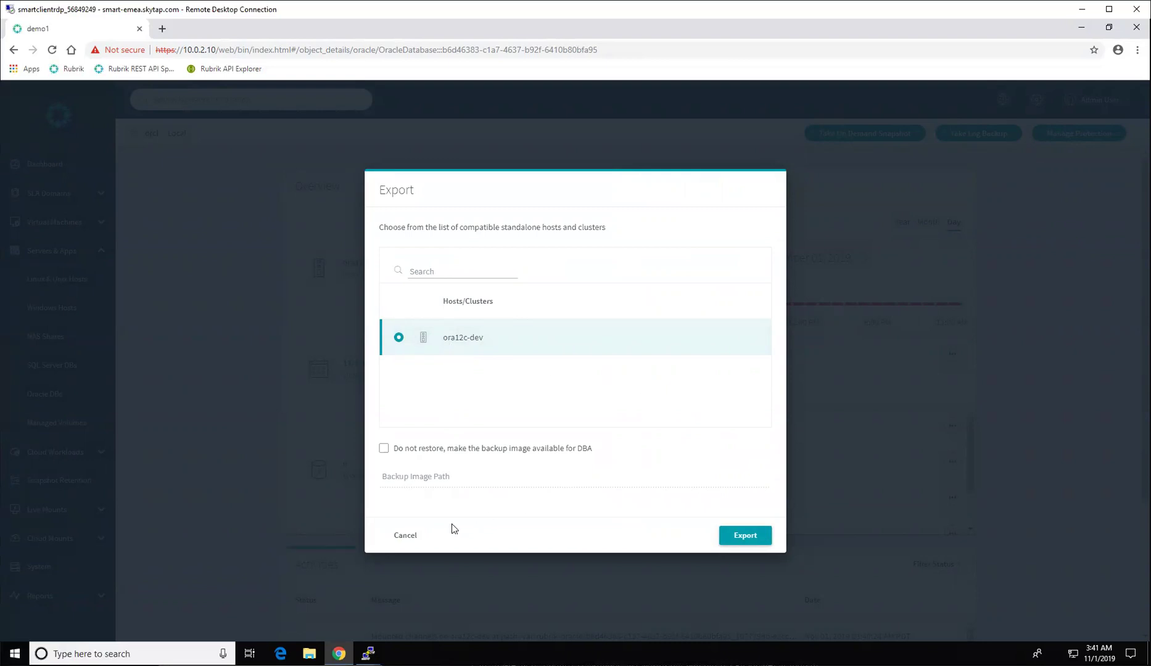
{"action": "left_click", "coordinate": [405, 536]}
Step: Open the Mount options for the 1:45 AM recovery point and cancel without mounting
{"action": "left_click", "coordinate": [952, 354]}
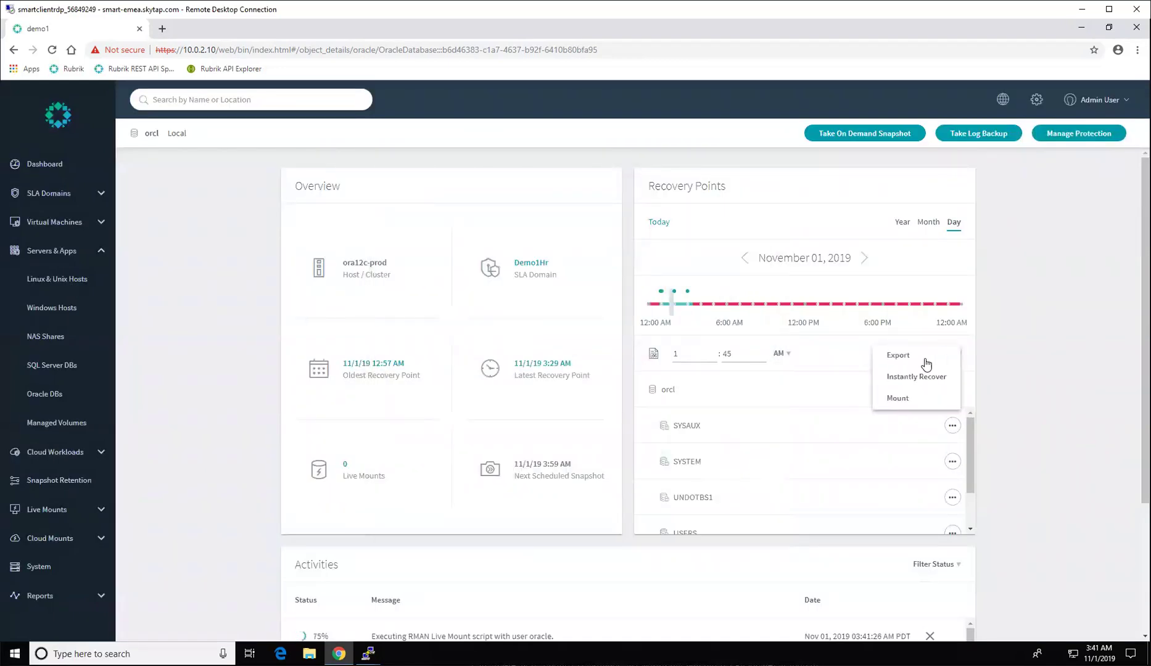
{"action": "left_click", "coordinate": [901, 399]}
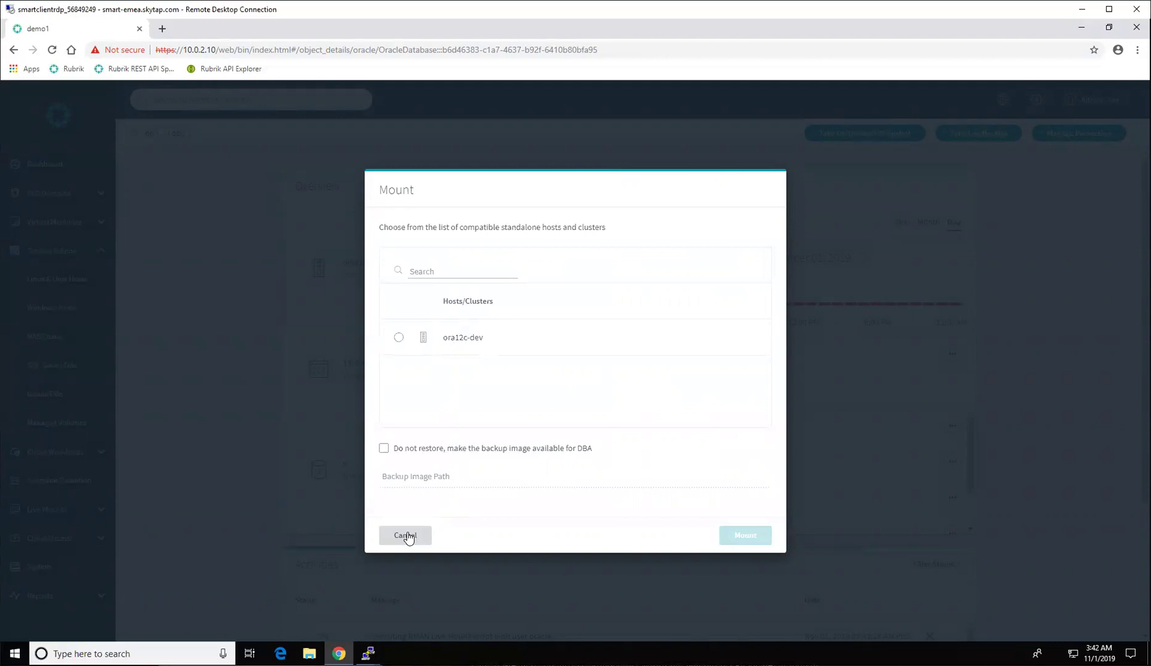
{"action": "left_click", "coordinate": [406, 536]}
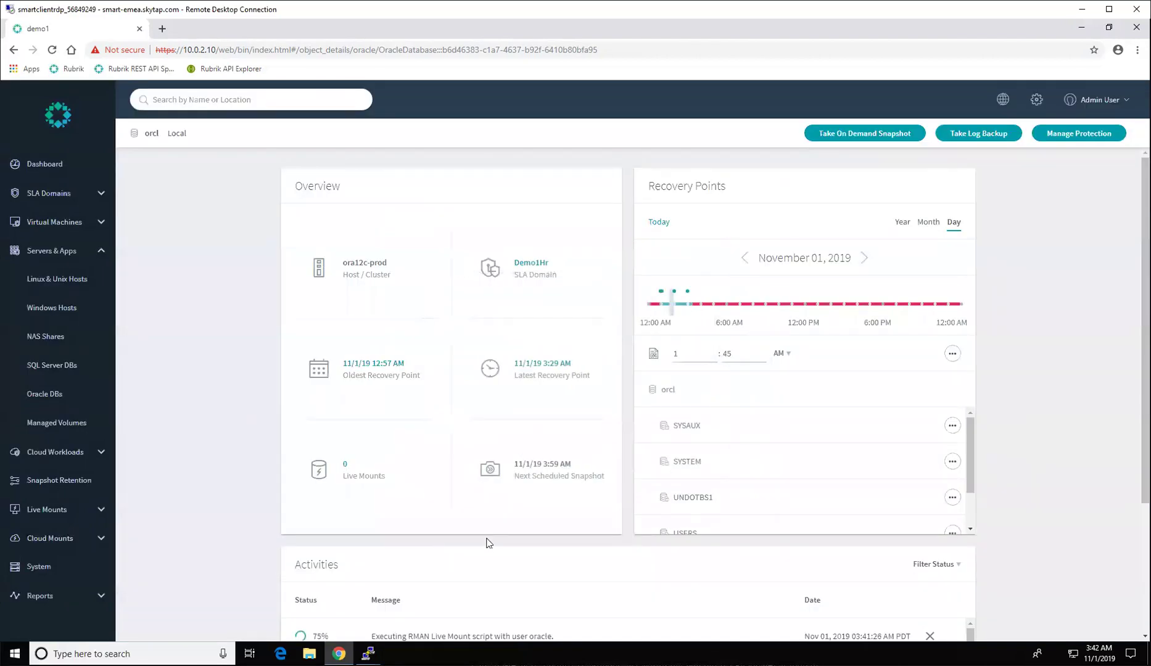
Step: Scroll to the orcl Activities panel and watch the RMAN Live Mount script complete successfully
{"action": "scroll", "coordinate": [743, 411], "scroll_direction": "down", "scroll_amount": 1}
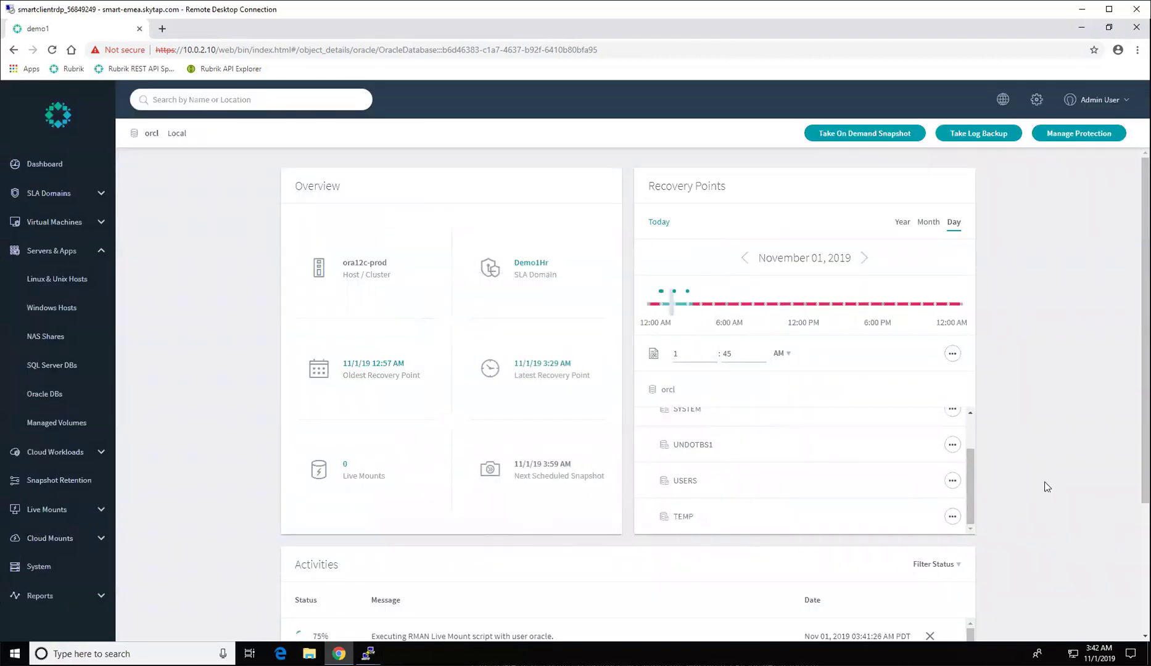
{"action": "scroll", "coordinate": [1048, 485], "scroll_direction": "down", "scroll_amount": 3}
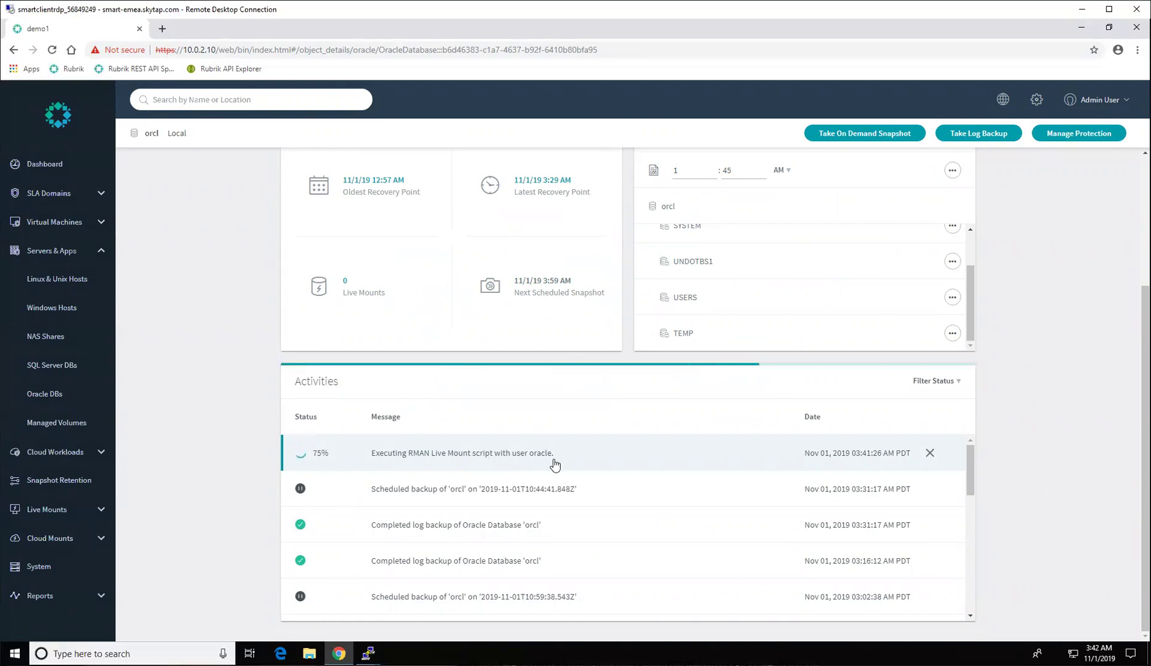
{"action": "scroll", "coordinate": [662, 496], "scroll_direction": "up", "scroll_amount": 2}
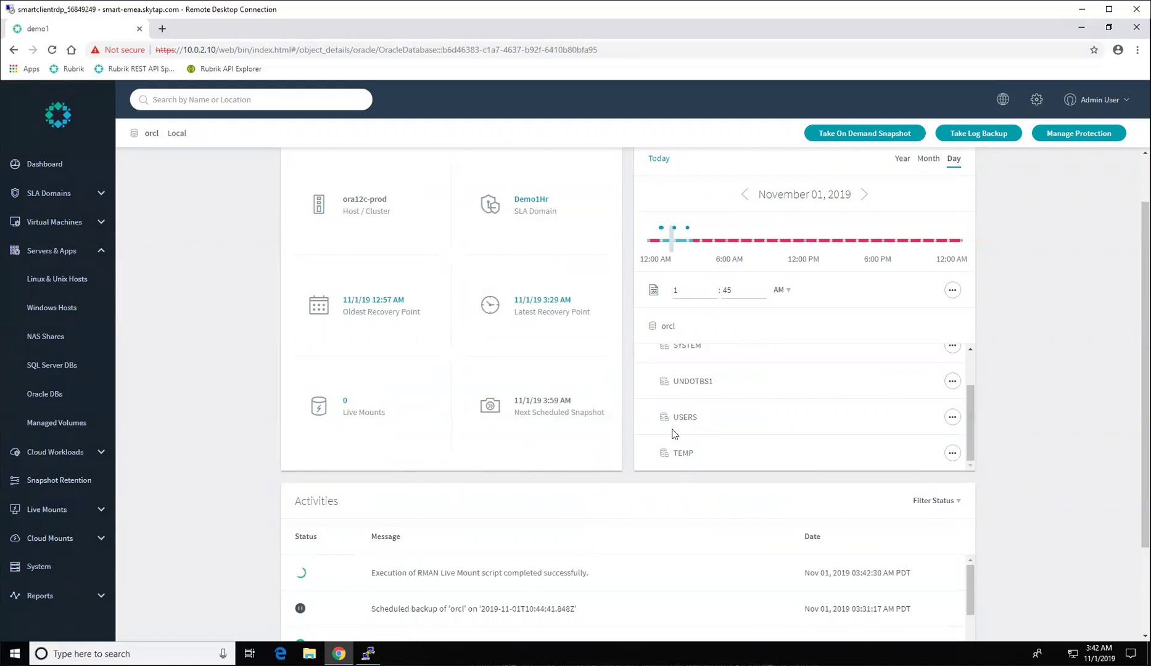
{"action": "left_click", "coordinate": [952, 290]}
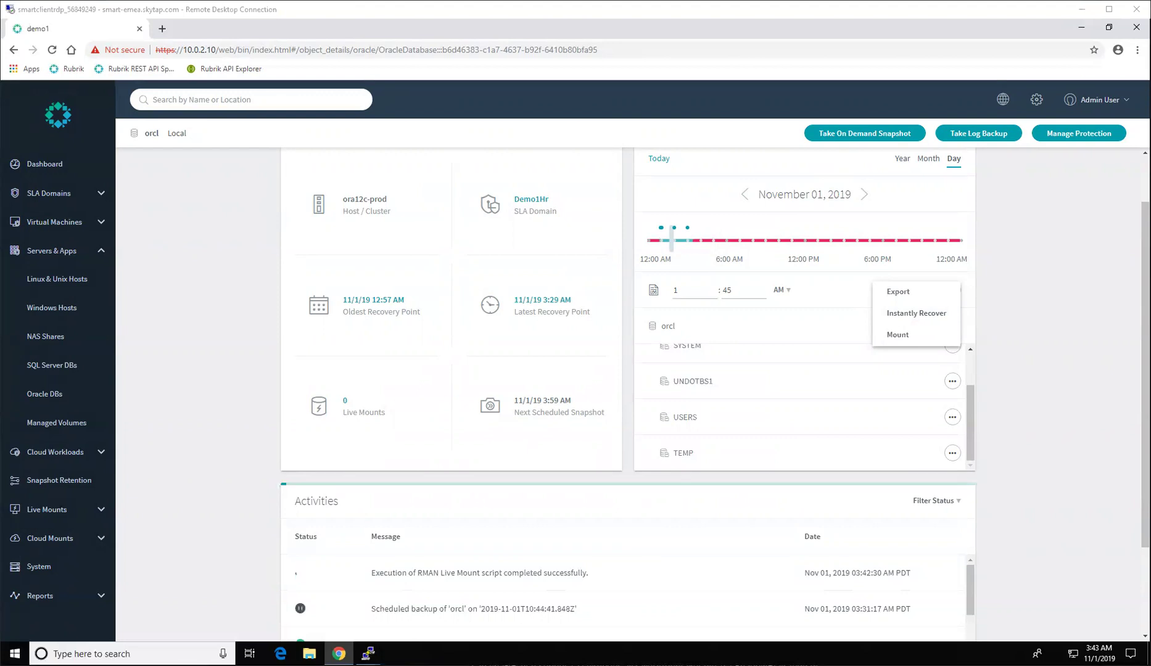
{"action": "left_click", "coordinate": [951, 368]}
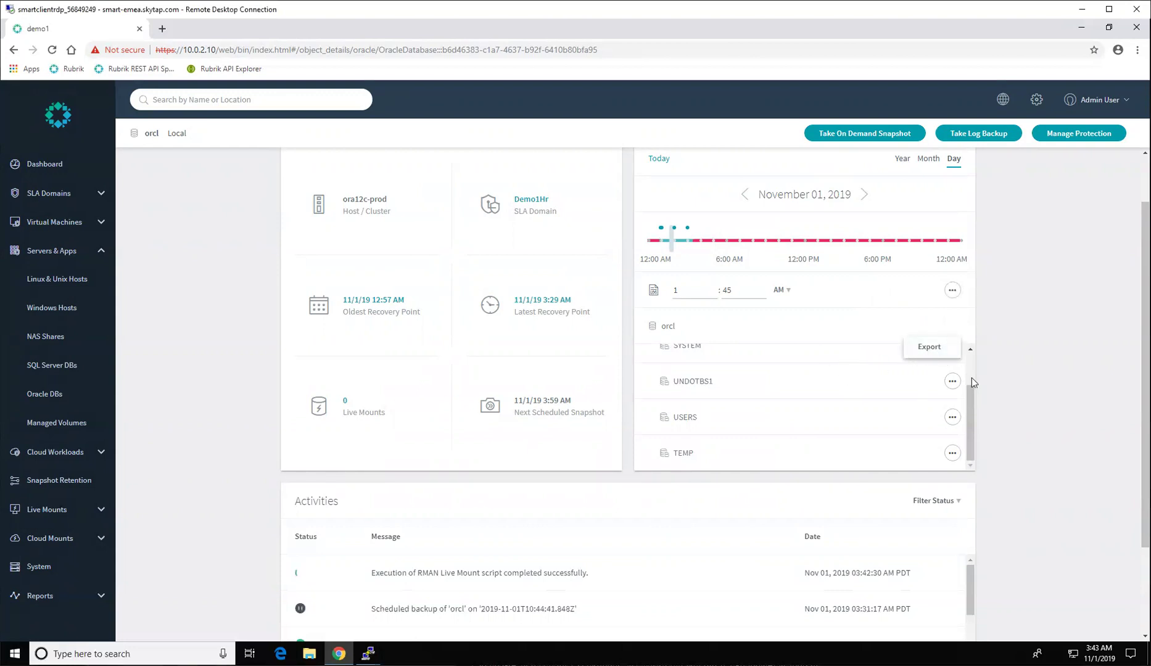
{"action": "scroll", "coordinate": [971, 378], "scroll_direction": "up", "scroll_amount": 2}
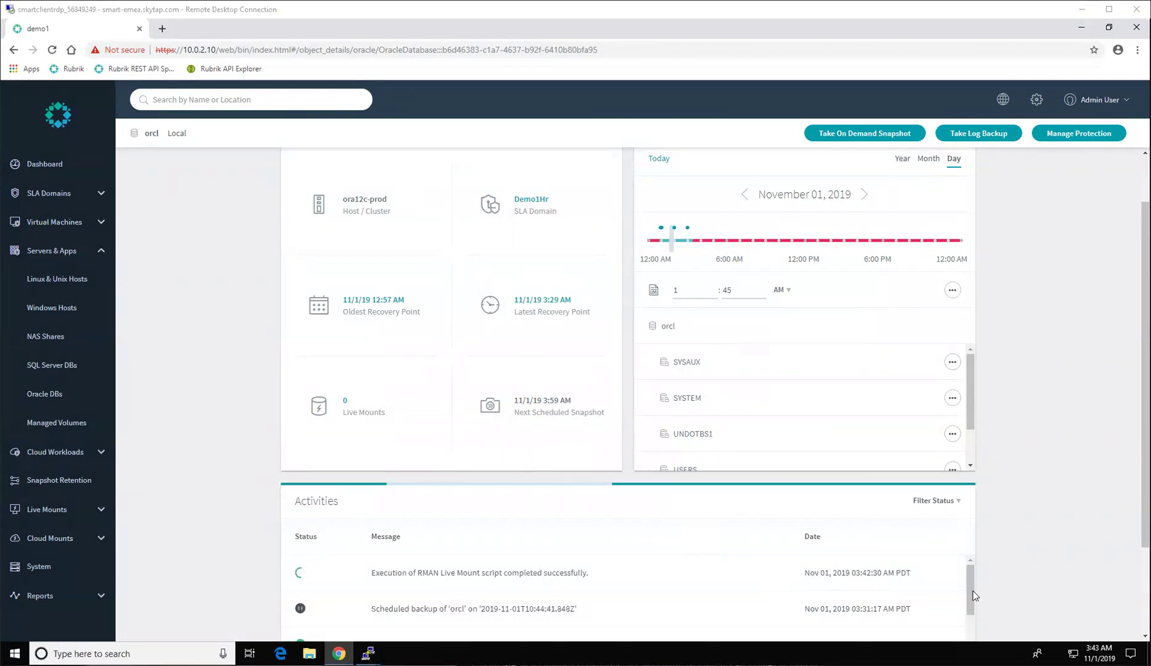
{"action": "left_click_drag", "start_coordinate": [973, 591], "coordinate": [973, 567]}
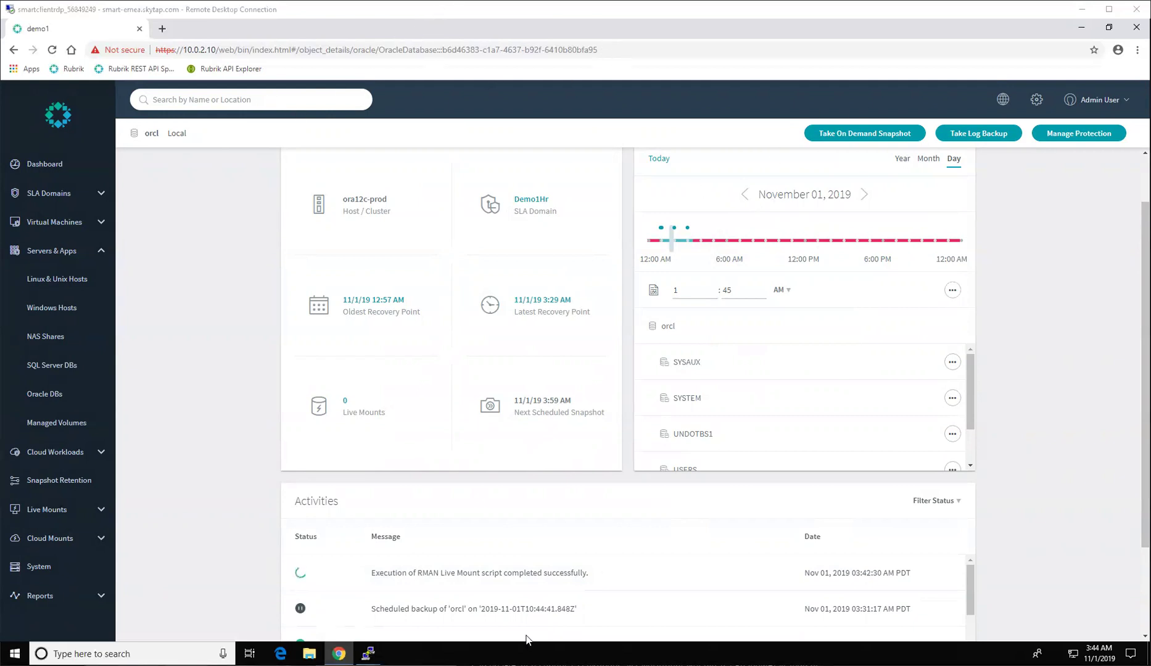
Step: On the ora12c-dev terminal, run ps -ef | grep pmon to confirm ora_pmon_orcl is running
{"action": "left_click", "coordinate": [369, 654]}
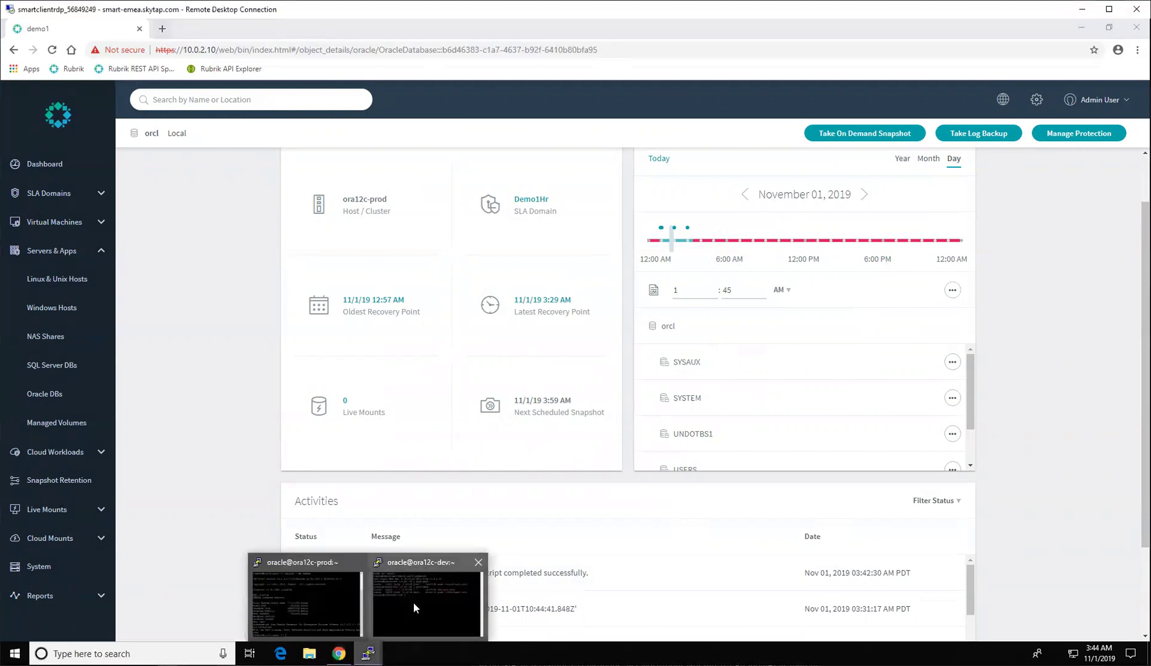
{"action": "left_click", "coordinate": [454, 586]}
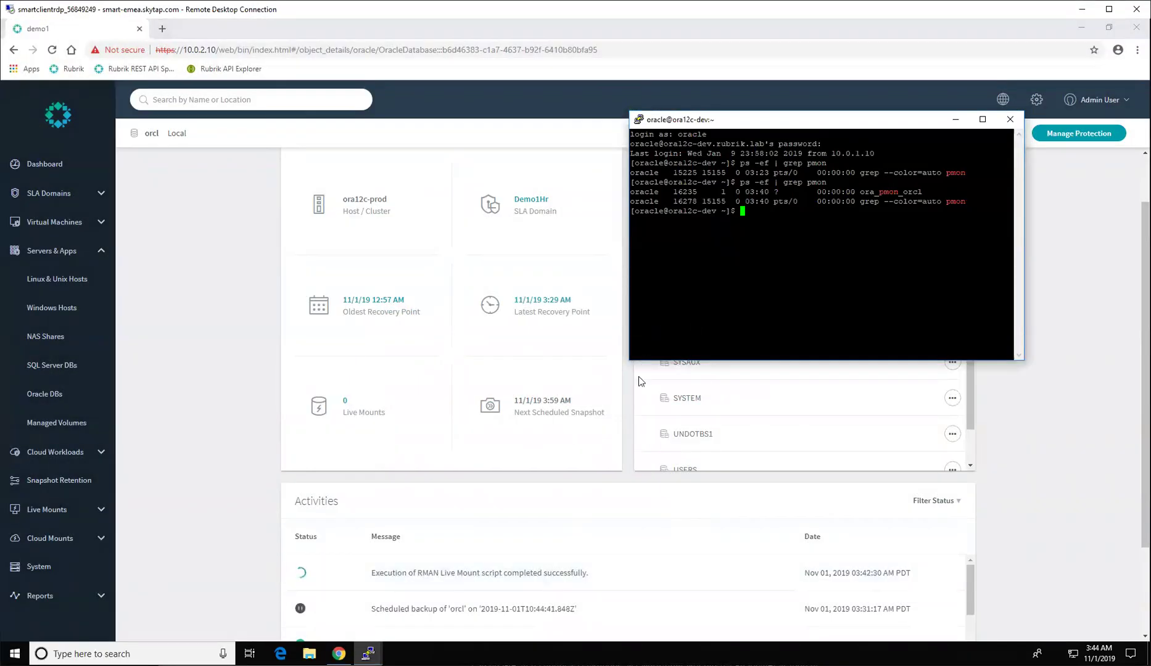
{"action": "type", "text": "ps -ef | grep pmon"}
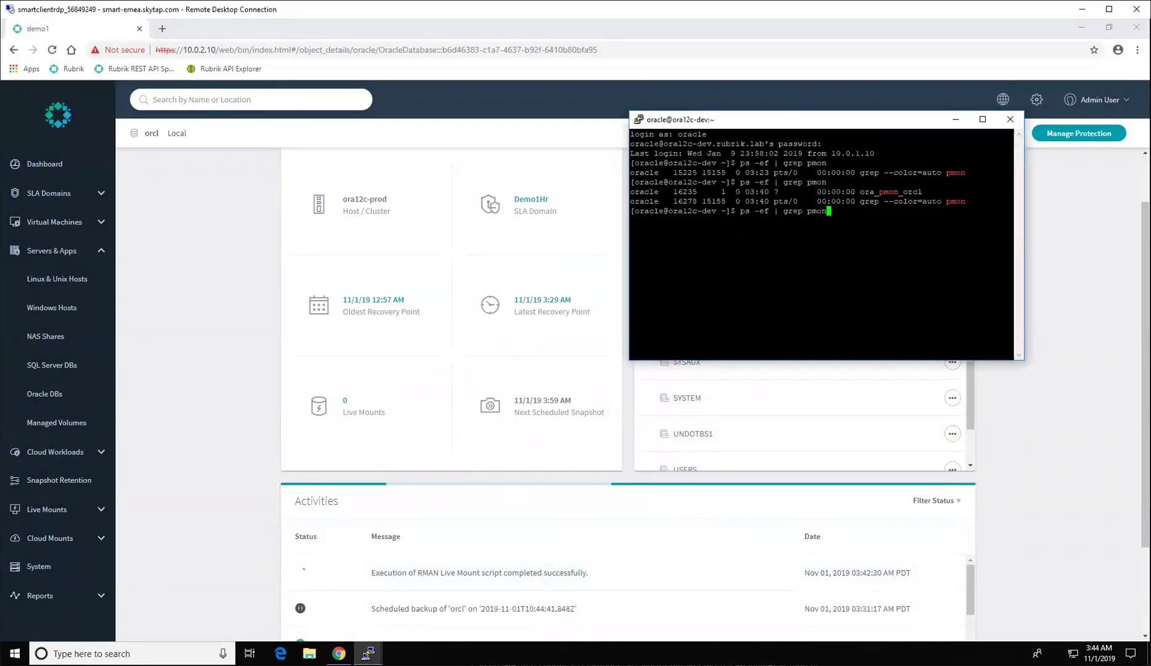
{"action": "key", "text": "Return"}
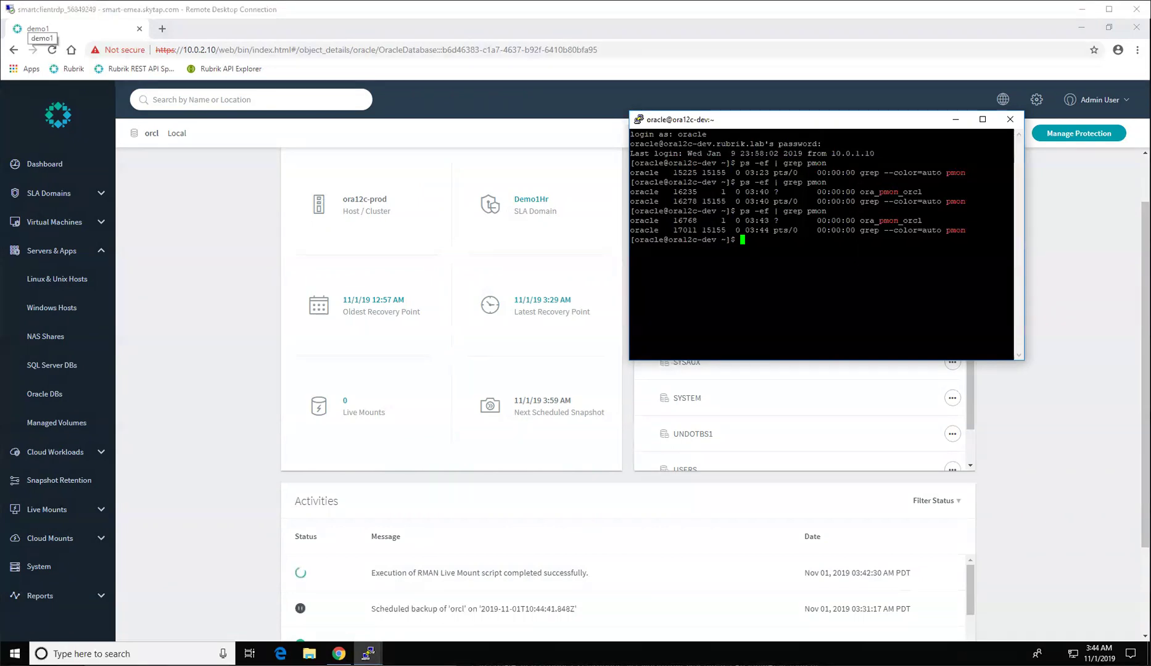
Step: Export ORACLE_SID=orcl, discarding the datafile query that was pasted too early
{"action": "right_click", "coordinate": [749, 236]}
{"action": "key", "text": "BackSpace"}
{"action": "key", "text": "BackSpace"}
{"action": "key", "text": "BackSpace"}
{"action": "key", "text": "BackSpace"}
{"action": "key", "text": "BackSpace"}
{"action": "key", "text": "BackSpace"}
{"action": "key", "text": "BackSpace"}
{"action": "key", "text": "BackSpace"}
{"action": "key", "text": "BackSpace"}
{"action": "key", "text": "BackSpace"}
{"action": "key", "text": "BackSpace"}
{"action": "key", "text": "BackSpace"}
{"action": "key", "text": "BackSpace"}
{"action": "key", "text": "BackSpace"}
{"action": "key", "text": "BackSpace"}
{"action": "key", "text": "BackSpace"}
{"action": "key", "text": "BackSpace"}
{"action": "key", "text": "BackSpace"}
{"action": "key", "text": "BackSpace"}
{"action": "key", "text": "BackSpace"}
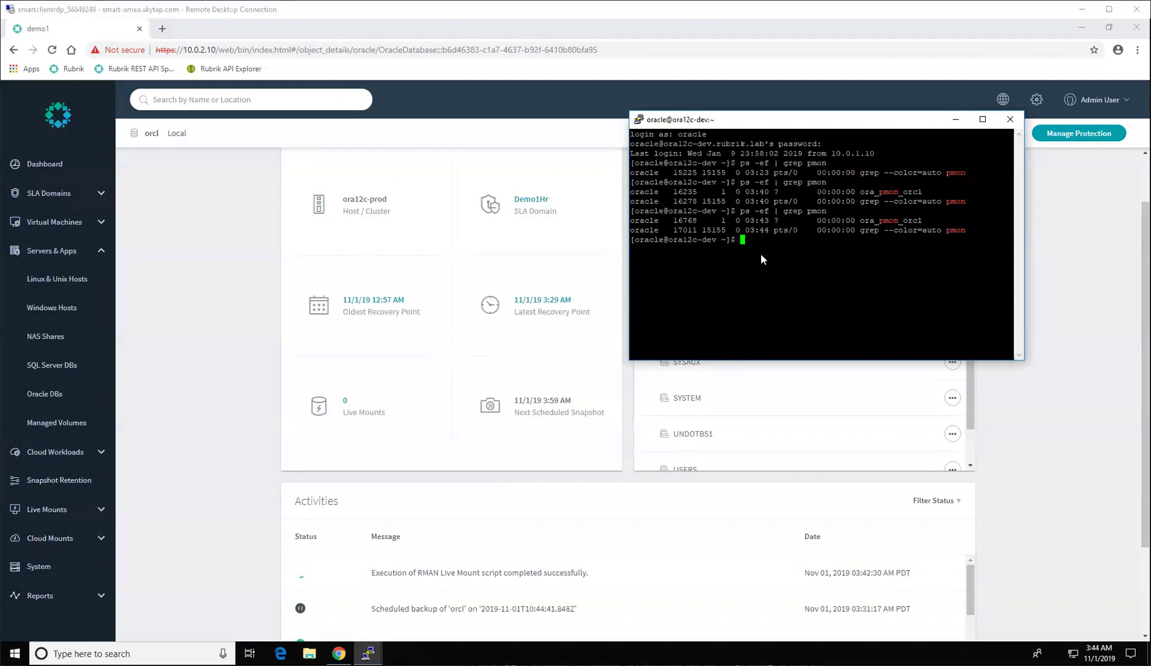
{"action": "type", "text": "export ORACLE_SID=orcl"}
{"action": "key", "text": "Return"}
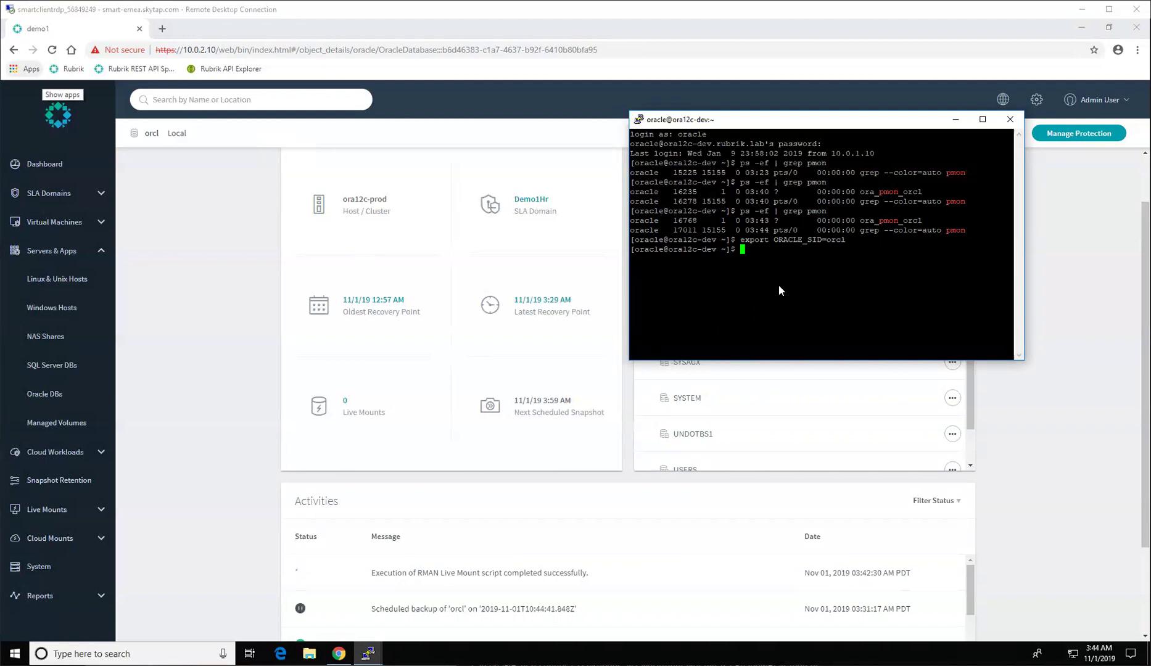
{"action": "key", "text": "Up"}
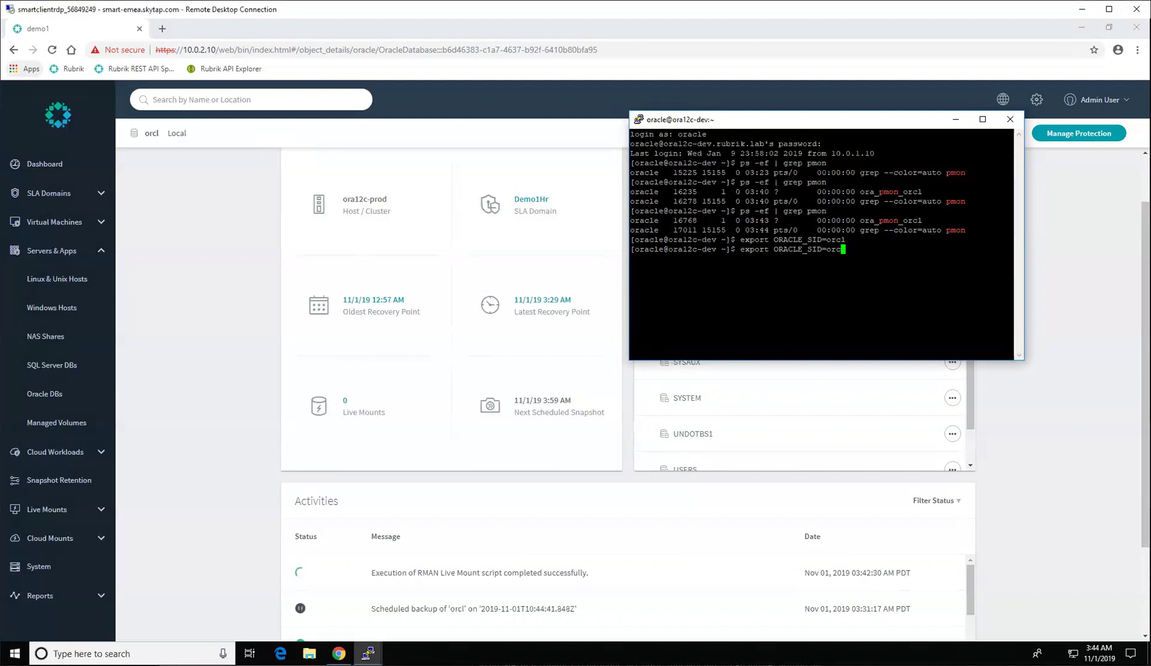
{"action": "key", "text": "BackSpace"}
{"action": "key", "text": "BackSpace"}
{"action": "key", "text": "BackSpace"}
{"action": "key", "text": "BackSpace"}
{"action": "key", "text": "BackSpace"}
{"action": "key", "text": "BackSpace"}
{"action": "key", "text": "BackSpace"}
{"action": "key", "text": "BackSpace"}
{"action": "key", "text": "BackSpace"}
{"action": "key", "text": "BackSpace"}
{"action": "key", "text": "BackSpace"}
{"action": "key", "text": "BackSpace"}
{"action": "key", "text": "BackSpace"}
{"action": "key", "text": "BackSpace"}
{"action": "key", "text": "BackSpace"}
{"action": "key", "text": "BackSpace"}
{"action": "key", "text": "BackSpace"}
{"action": "key", "text": "BackSpace"}
{"action": "key", "text": "BackSpace"}
{"action": "key", "text": "BackSpace"}
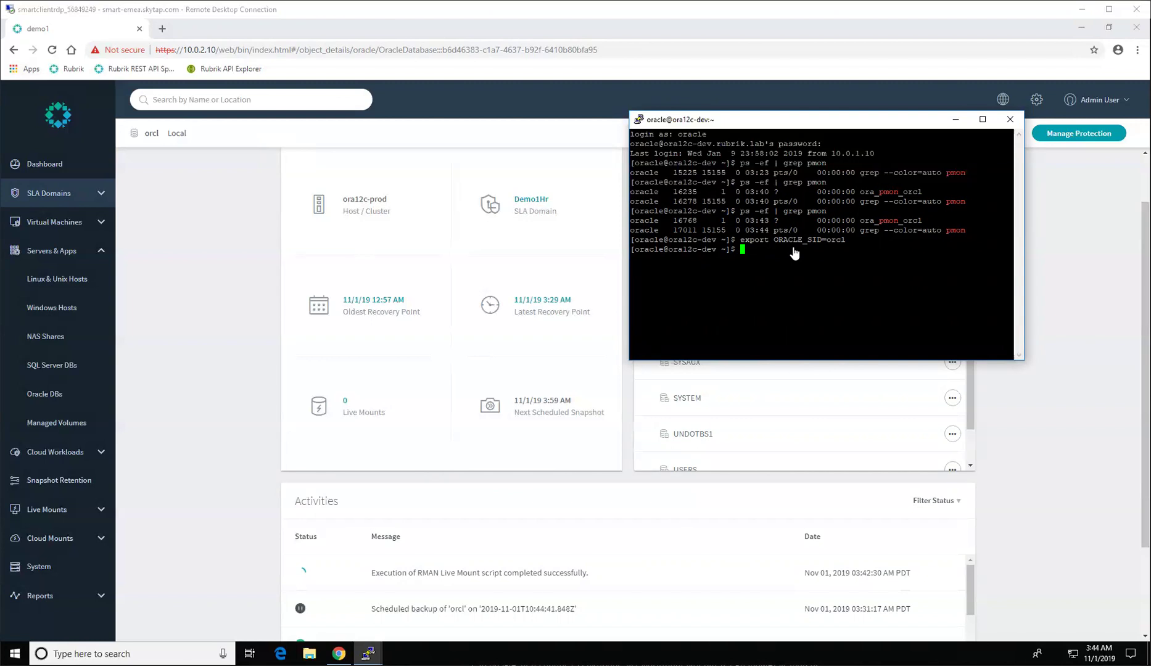
Step: Connect with sqlplus / as sysdba and run select * from DBA_DATA_FILES;
{"action": "type", "text": "sqlplus / as sysdba"}
{"action": "key", "text": "Return"}
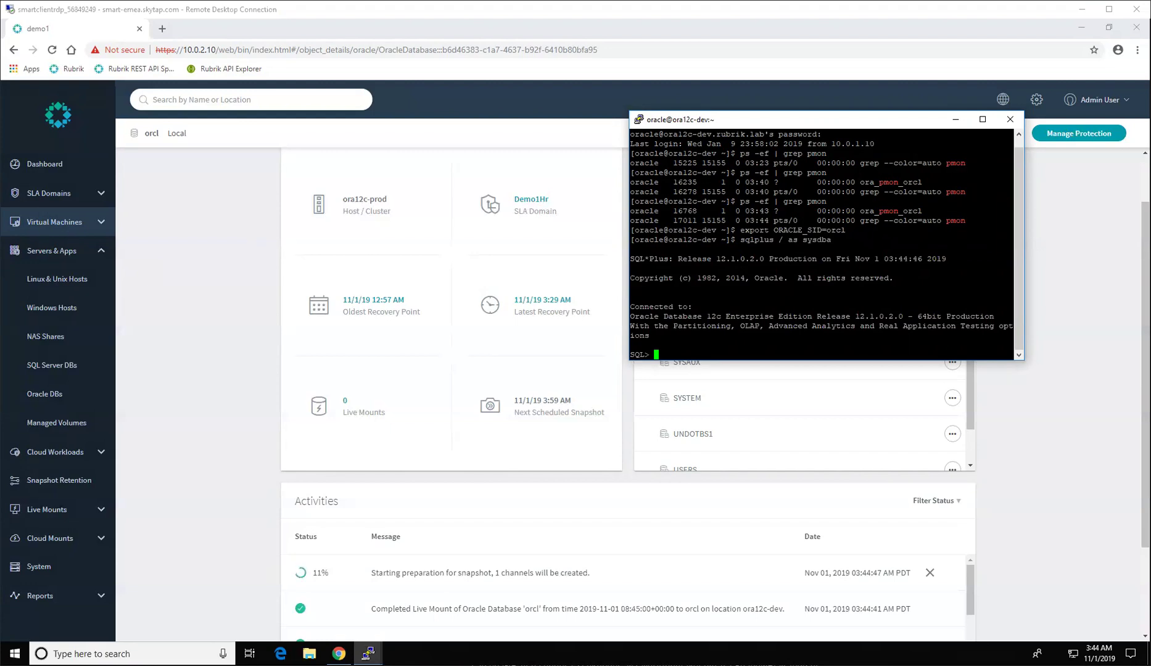
{"action": "right_click", "coordinate": [827, 318]}
{"action": "key", "text": "BackSpace"}
{"action": "key", "text": "BackSpace"}
{"action": "key", "text": "BackSpace"}
{"action": "key", "text": "BackSpace"}
{"action": "key", "text": "BackSpace"}
{"action": "key", "text": "BackSpace"}
{"action": "key", "text": "BackSpace"}
{"action": "key", "text": "BackSpace"}
{"action": "key", "text": "BackSpace"}
{"action": "key", "text": "BackSpace"}
{"action": "key", "text": "BackSpace"}
{"action": "key", "text": "BackSpace"}
{"action": "key", "text": "BackSpace"}
{"action": "key", "text": "BackSpace"}
{"action": "key", "text": "BackSpace"}
{"action": "key", "text": "BackSpace"}
{"action": "key", "text": "BackSpace"}
{"action": "key", "text": "BackSpace"}
{"action": "key", "text": "BackSpace"}
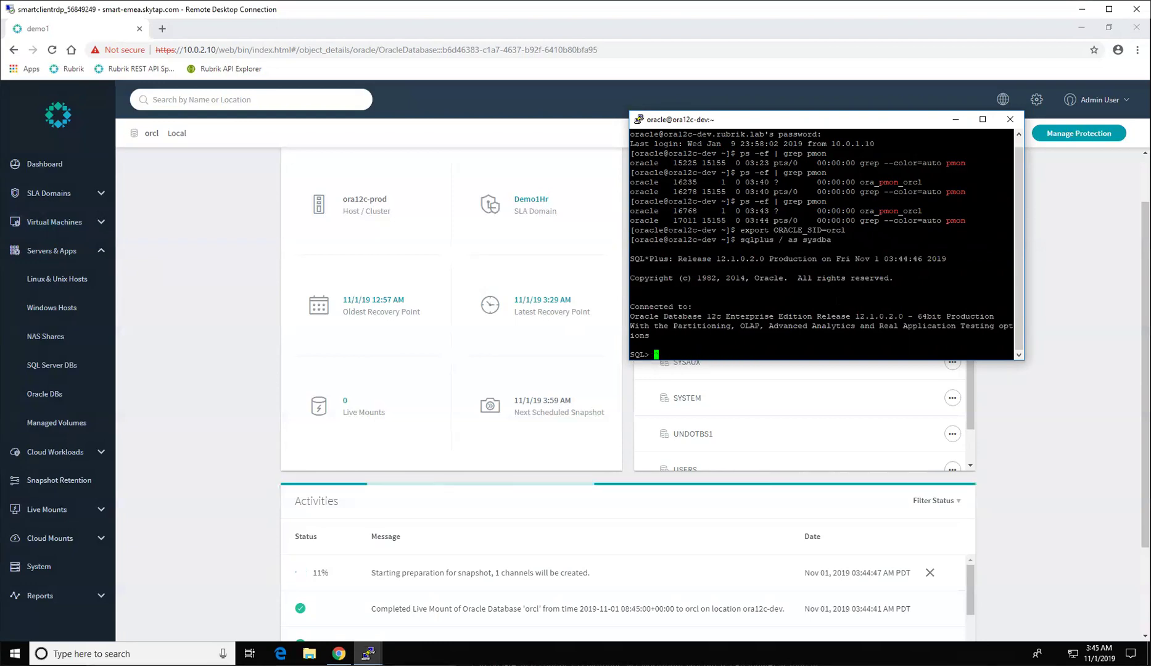
{"action": "key", "text": "BackSpace"}
{"action": "key", "text": "ctrl+h"}
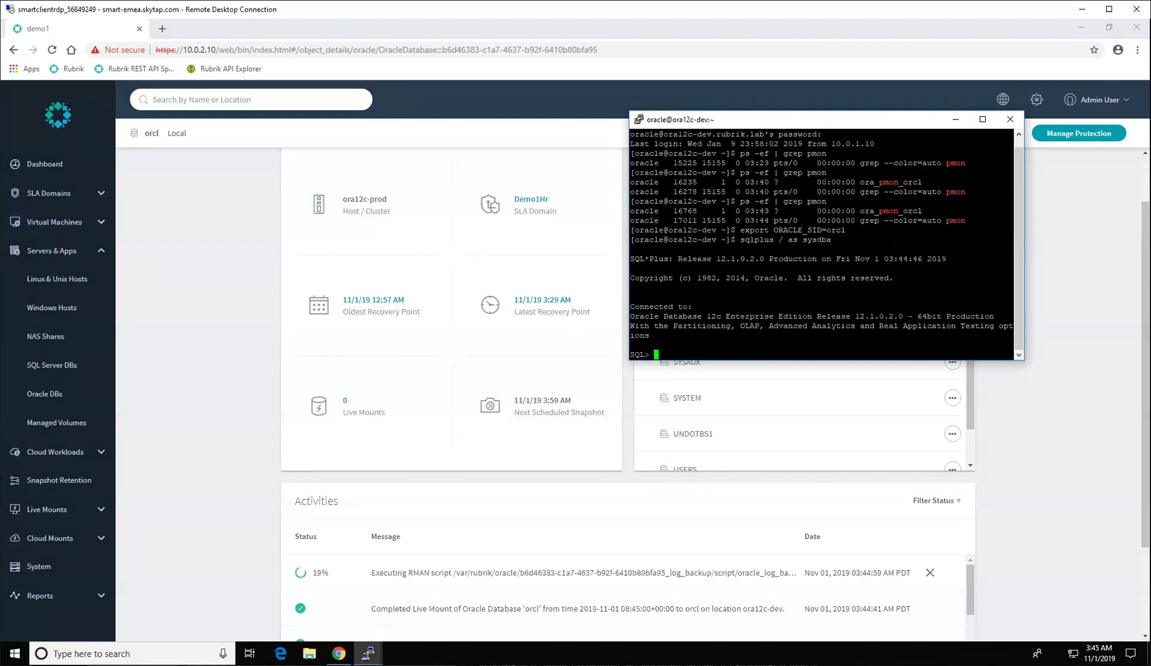
{"action": "right_click", "coordinate": [776, 230]}
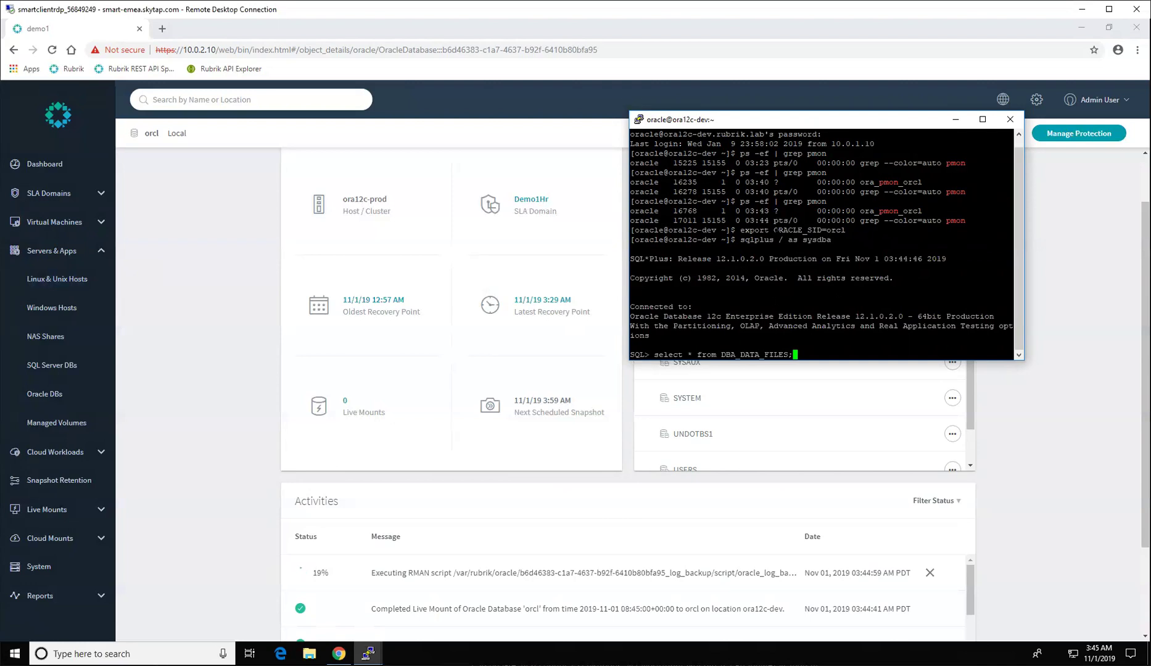
{"action": "key", "text": "Return"}
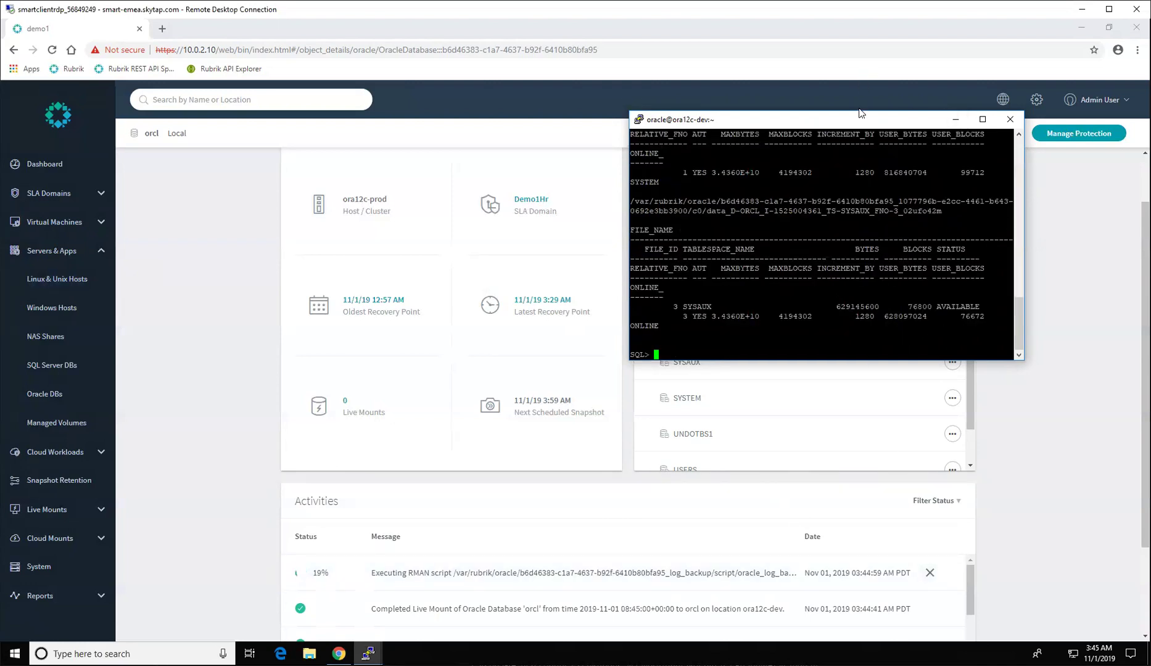
Step: Enlarge the terminal and highlight the /var/rubrik/oracle path in the SYSAUX datafile listing
{"action": "left_click_drag", "start_coordinate": [861, 118], "coordinate": [649, 121]}
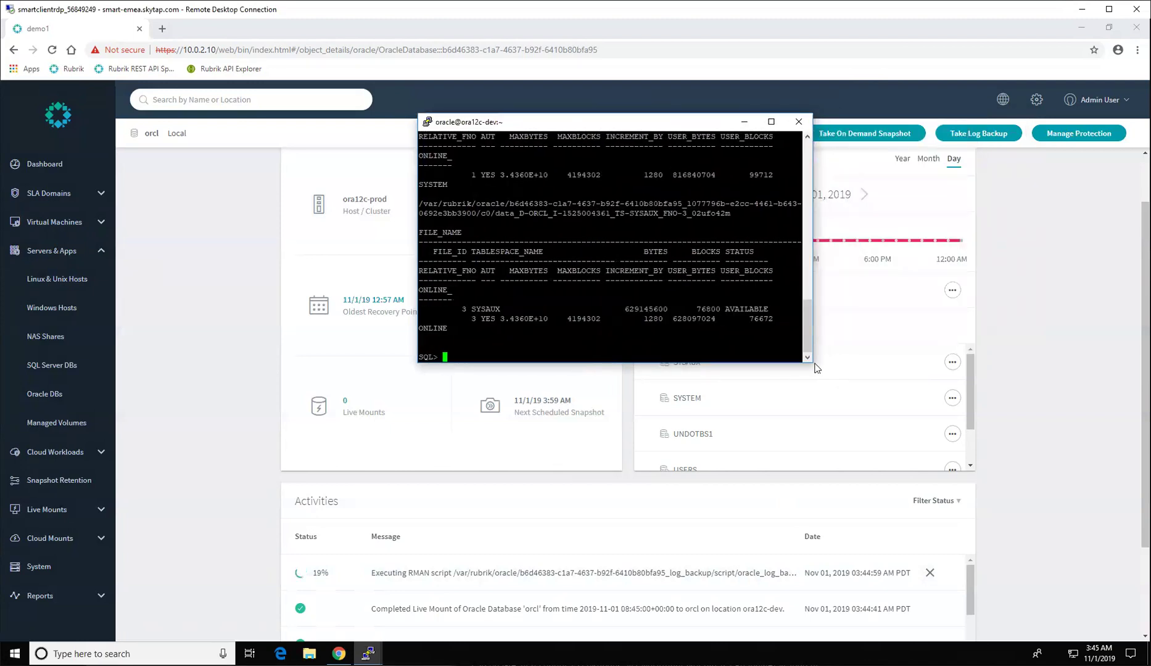
{"action": "left_click_drag", "start_coordinate": [811, 364], "coordinate": [938, 486]}
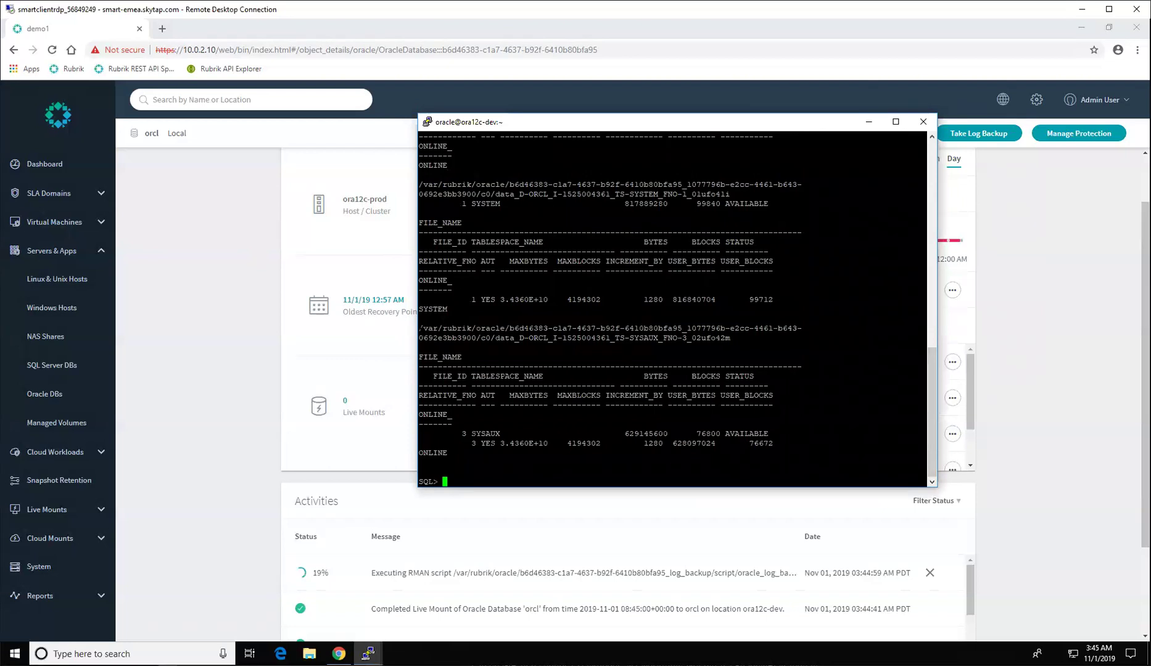
{"action": "left_click_drag", "start_coordinate": [419, 329], "coordinate": [505, 328]}
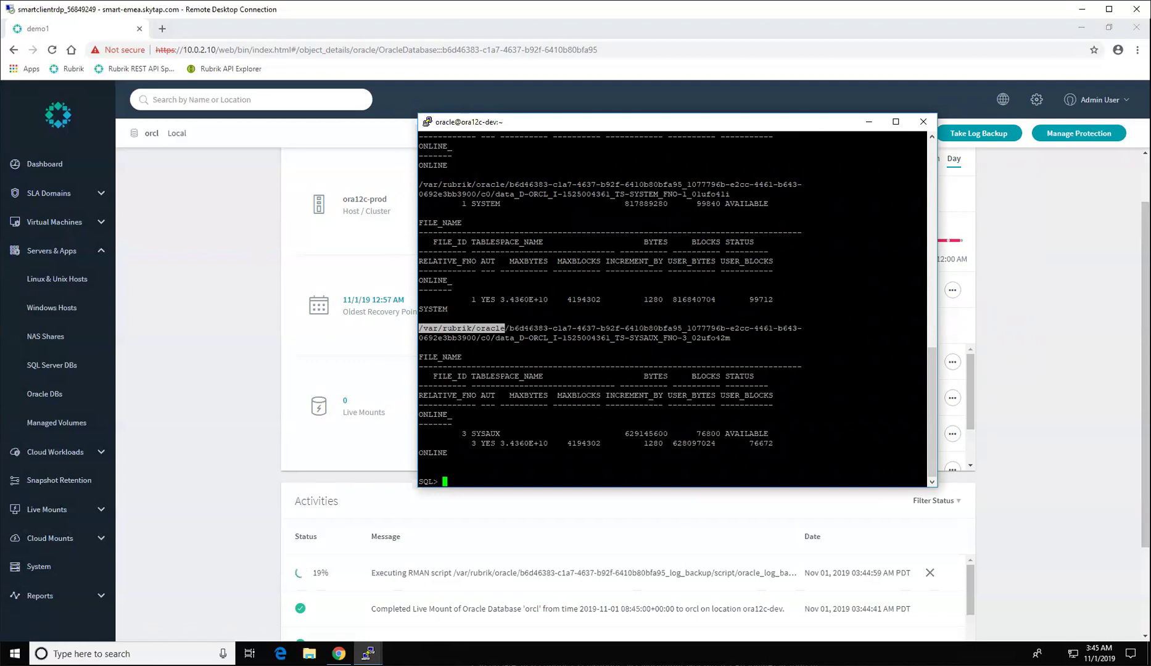
{"action": "scroll", "coordinate": [672, 309], "scroll_direction": "up", "scroll_amount": 6}
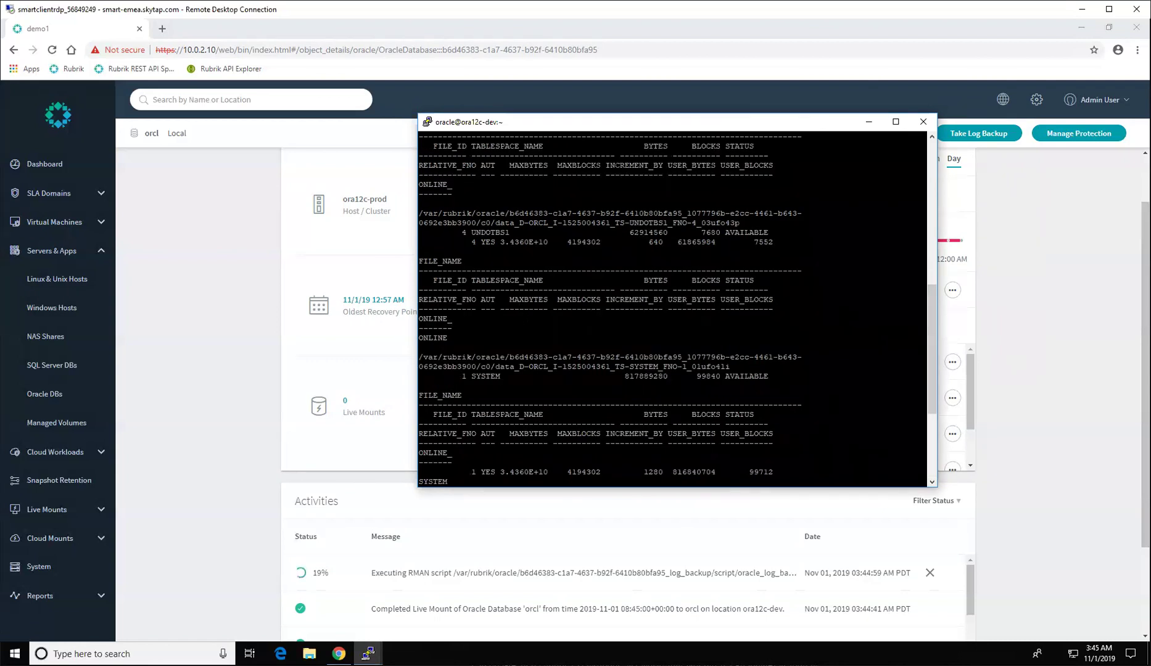
{"action": "scroll", "coordinate": [672, 309], "scroll_direction": "up", "scroll_amount": 9}
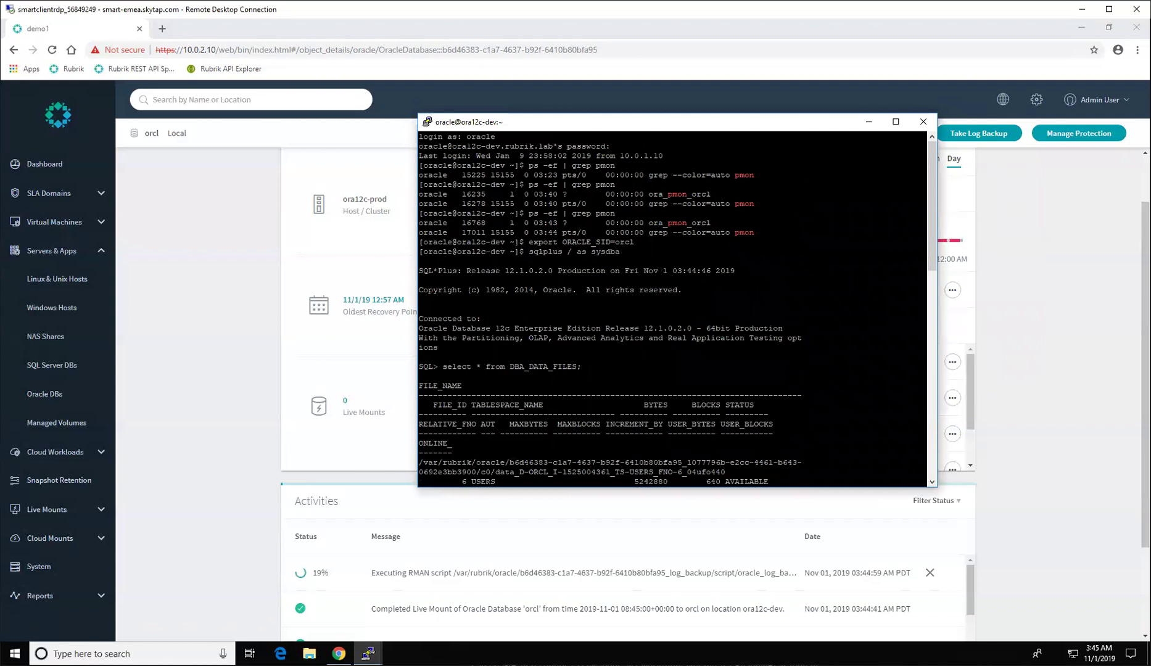
{"action": "scroll", "coordinate": [673, 308], "scroll_direction": "down", "scroll_amount": 15}
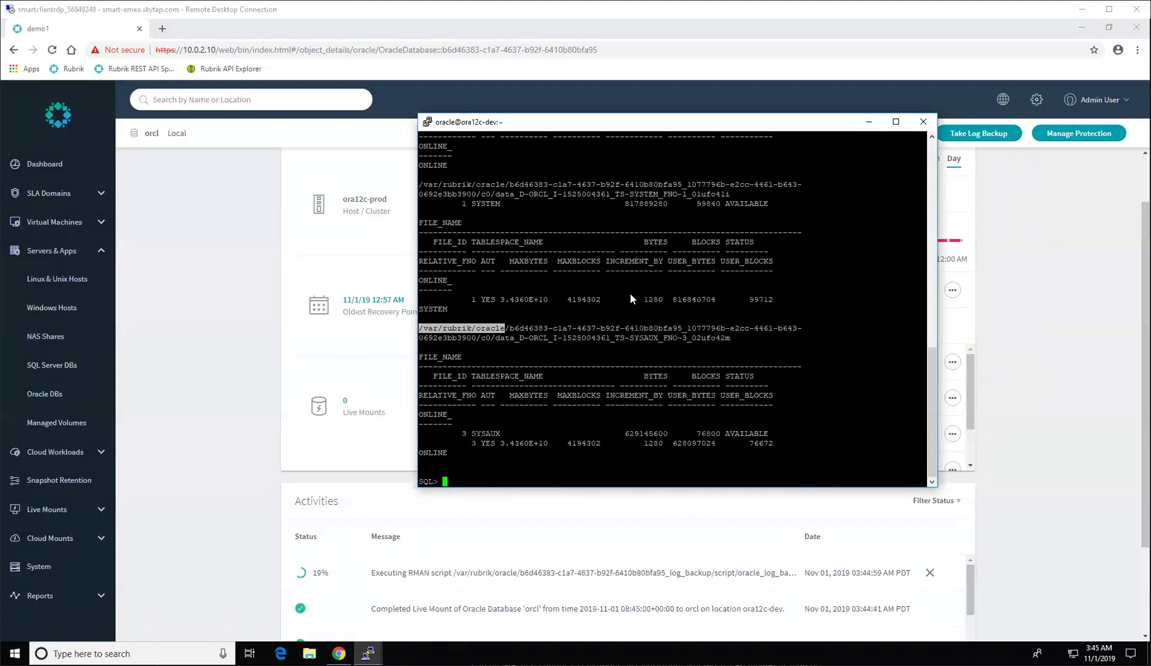
Step: Exit SQL*Plus back to the ora12c-dev shell prompt
{"action": "double_click", "coordinate": [543, 471]}
{"action": "type", "text": "exit"}
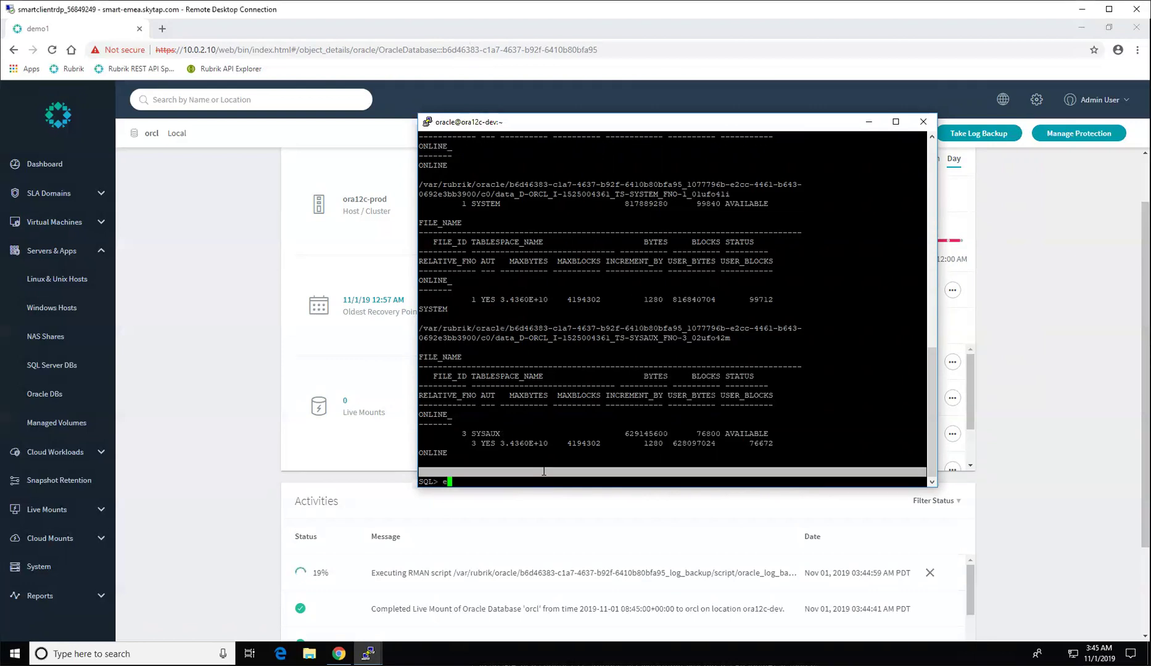
{"action": "key", "text": "Return"}
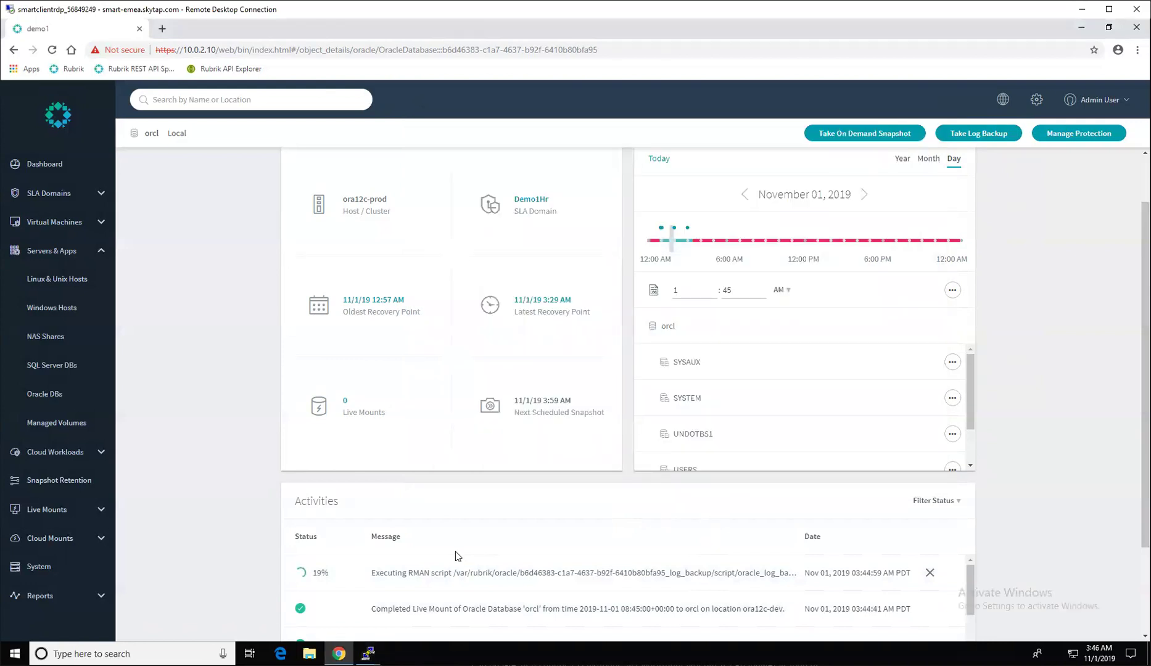
Step: Force-unmount the orcl live mount from Live Mounts > Oracle DBs
{"action": "left_click", "coordinate": [72, 510]}
{"action": "left_click", "coordinate": [71, 483]}
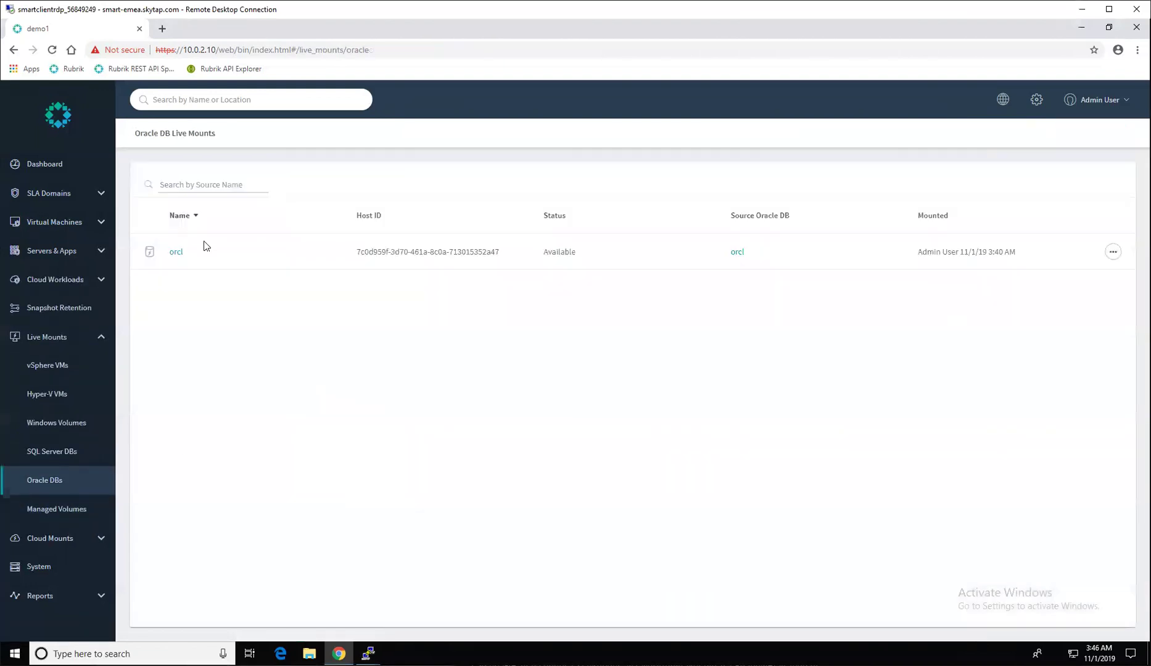
{"action": "left_click", "coordinate": [1112, 253]}
{"action": "left_click", "coordinate": [1049, 262]}
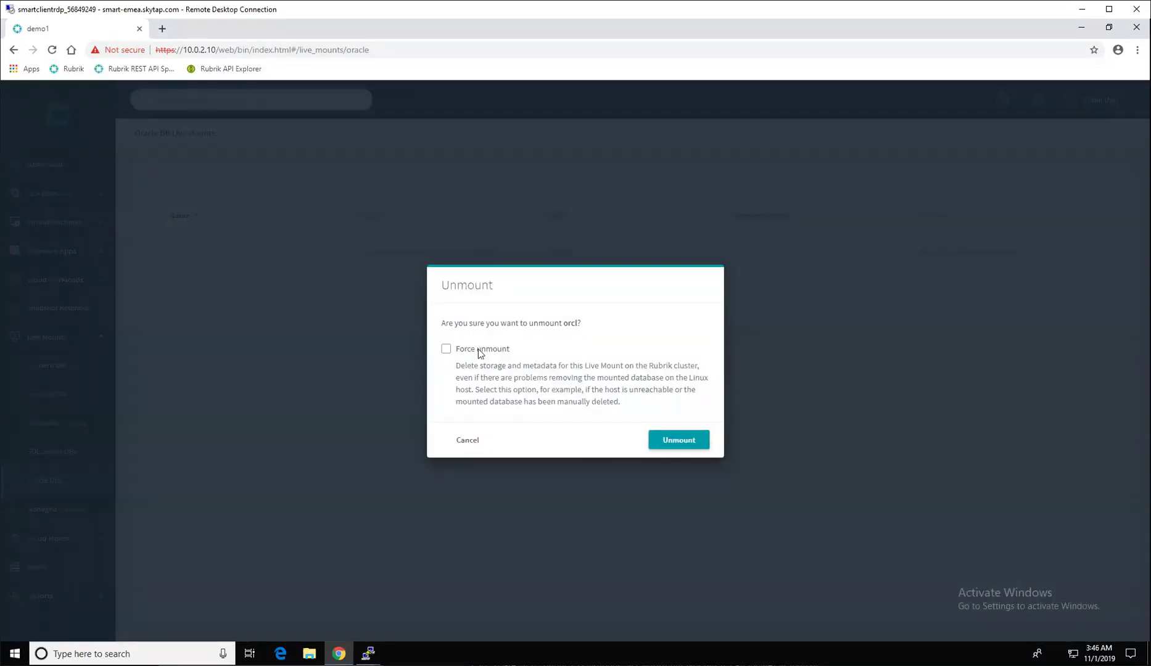
{"action": "left_click", "coordinate": [446, 349]}
{"action": "left_click", "coordinate": [678, 440]}
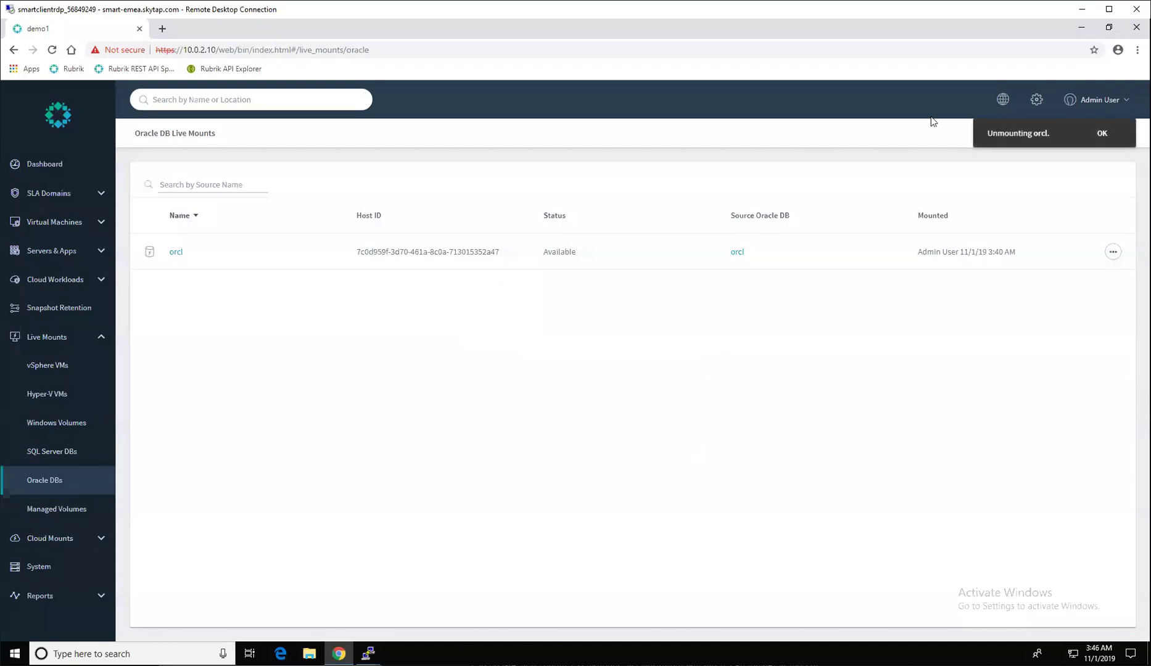
Step: Dismiss the unmounting notification and bring the ora12c-dev terminal forward
{"action": "left_click", "coordinate": [1102, 133]}
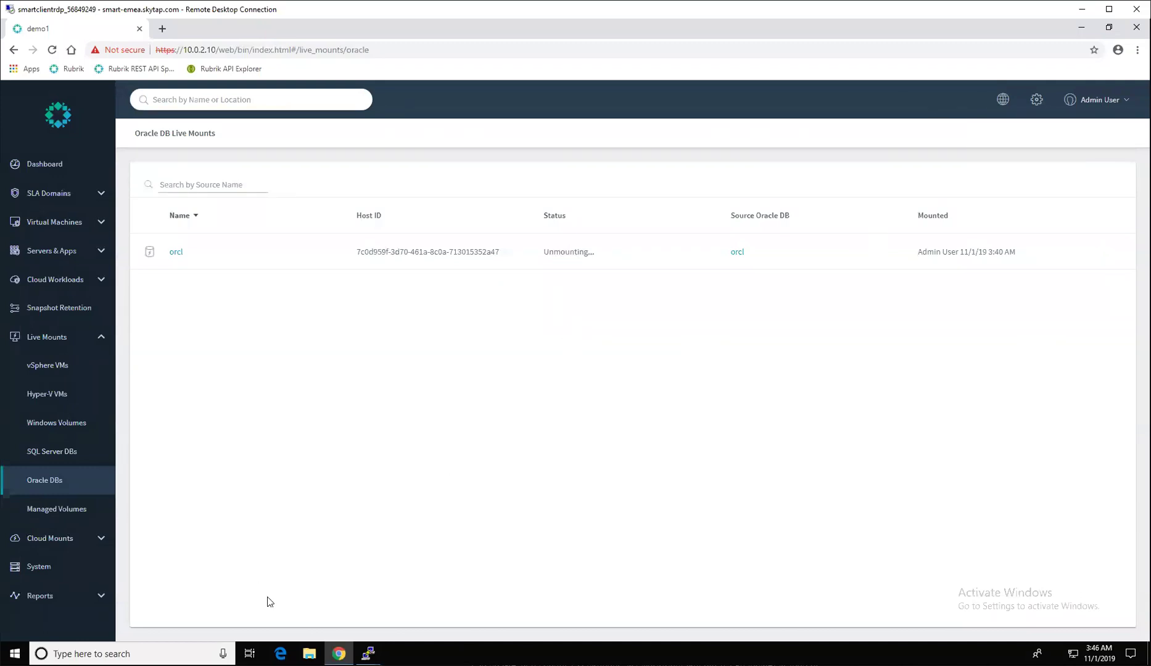
{"action": "left_click", "coordinate": [369, 652]}
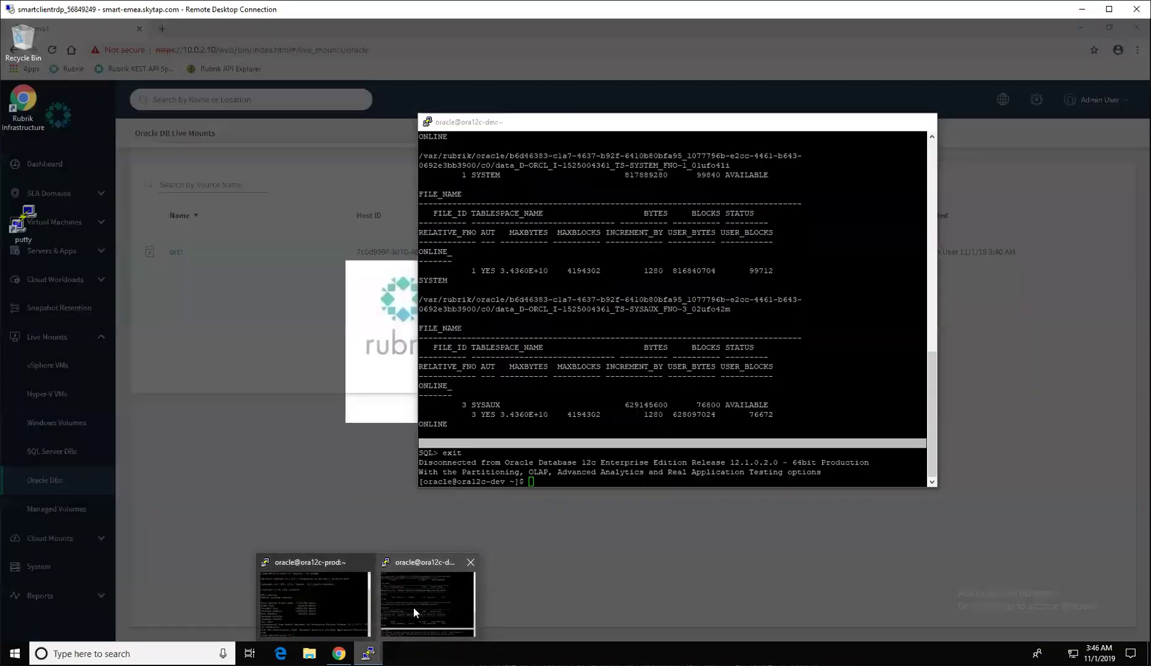
{"action": "left_click", "coordinate": [414, 607]}
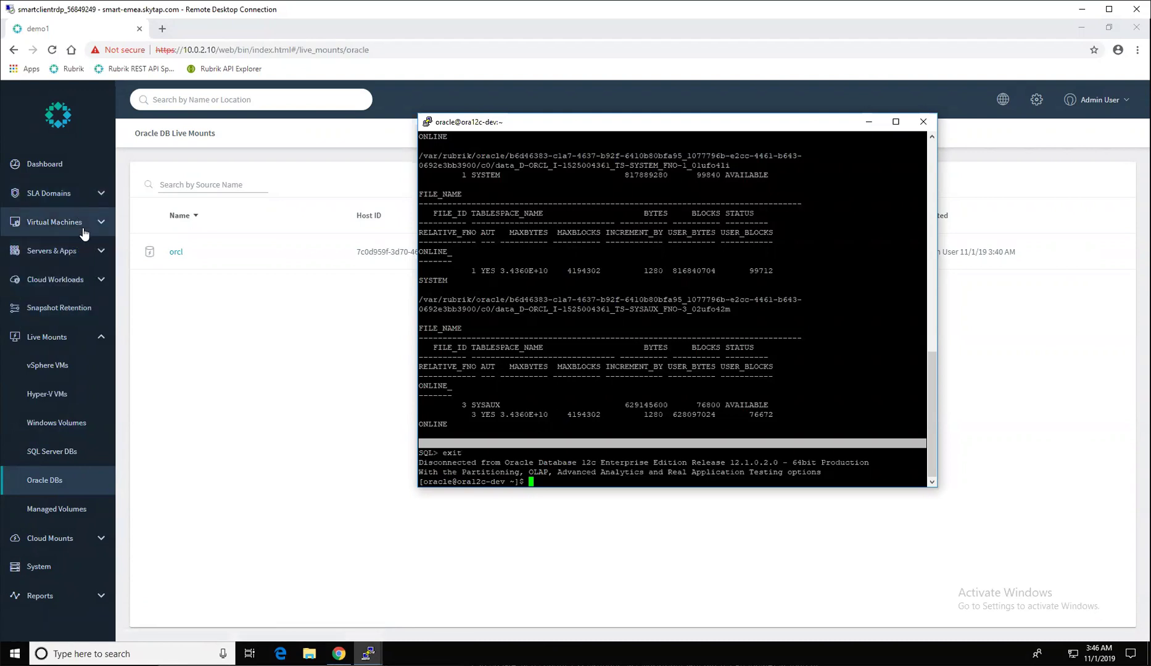
Step: Check ora12c-dev's databases under Oracle DBs, then open orcl on host ora12c-prod
{"action": "left_click", "coordinate": [94, 252]}
{"action": "left_click", "coordinate": [94, 251]}
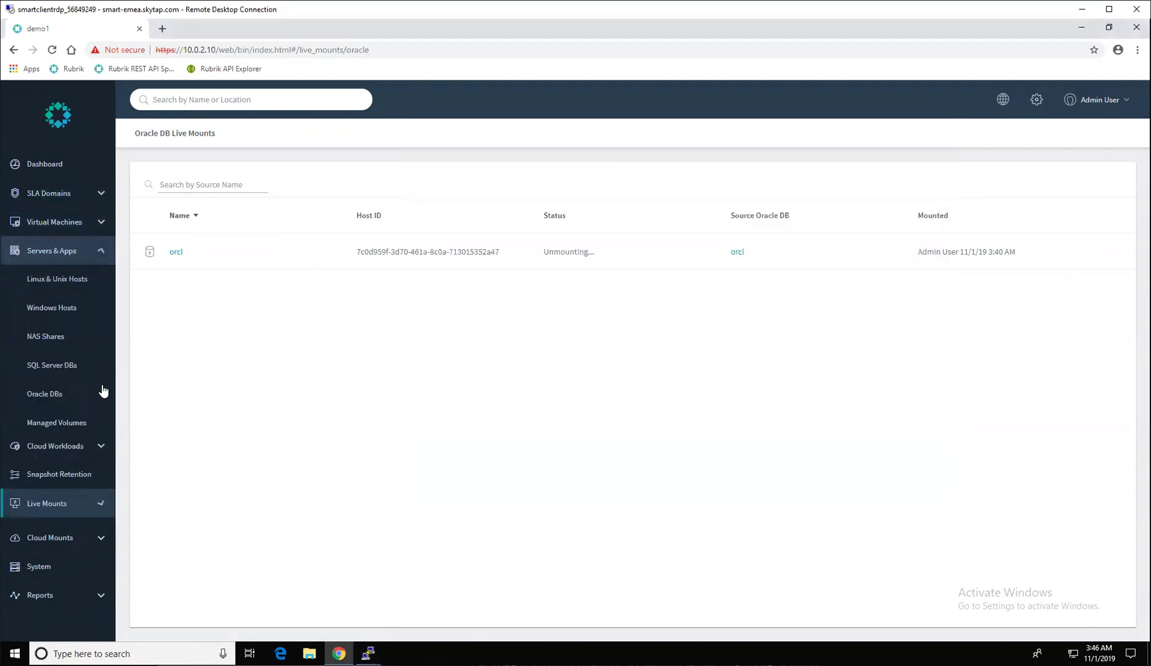
{"action": "left_click", "coordinate": [65, 400]}
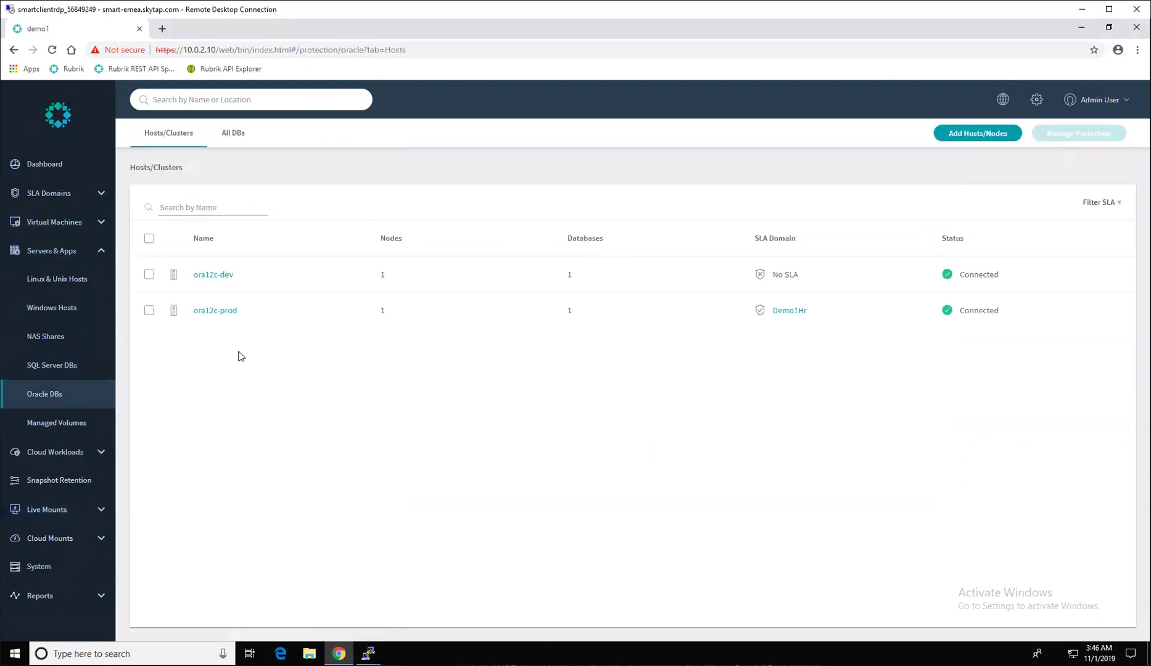
{"action": "left_click", "coordinate": [217, 278]}
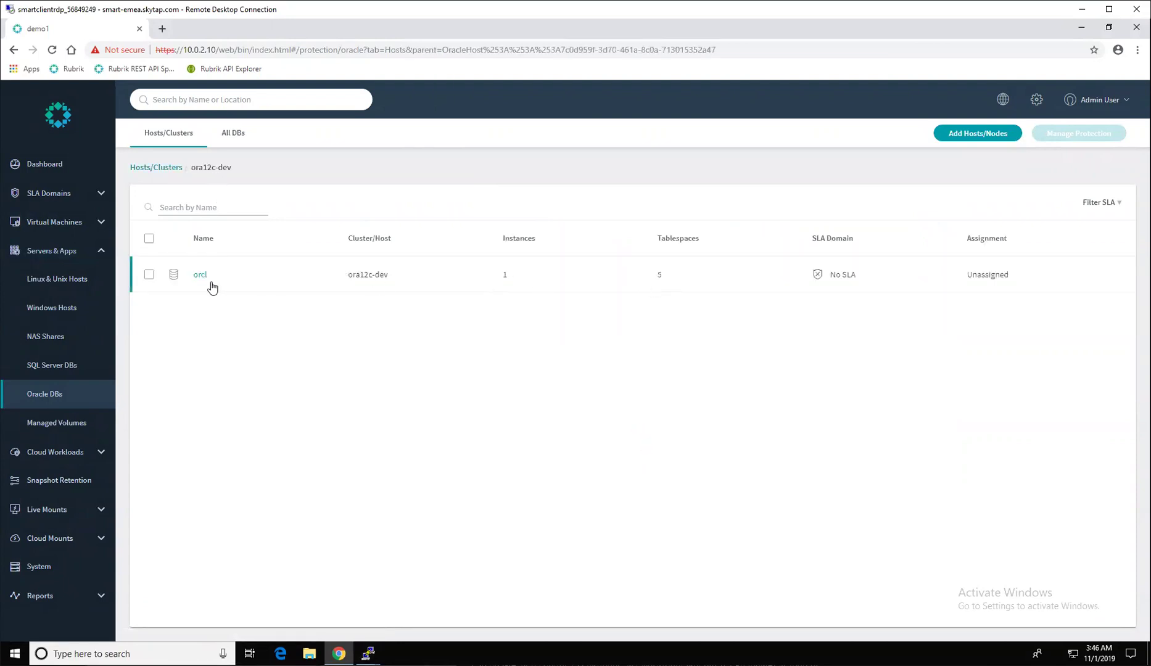
{"action": "left_click", "coordinate": [164, 172]}
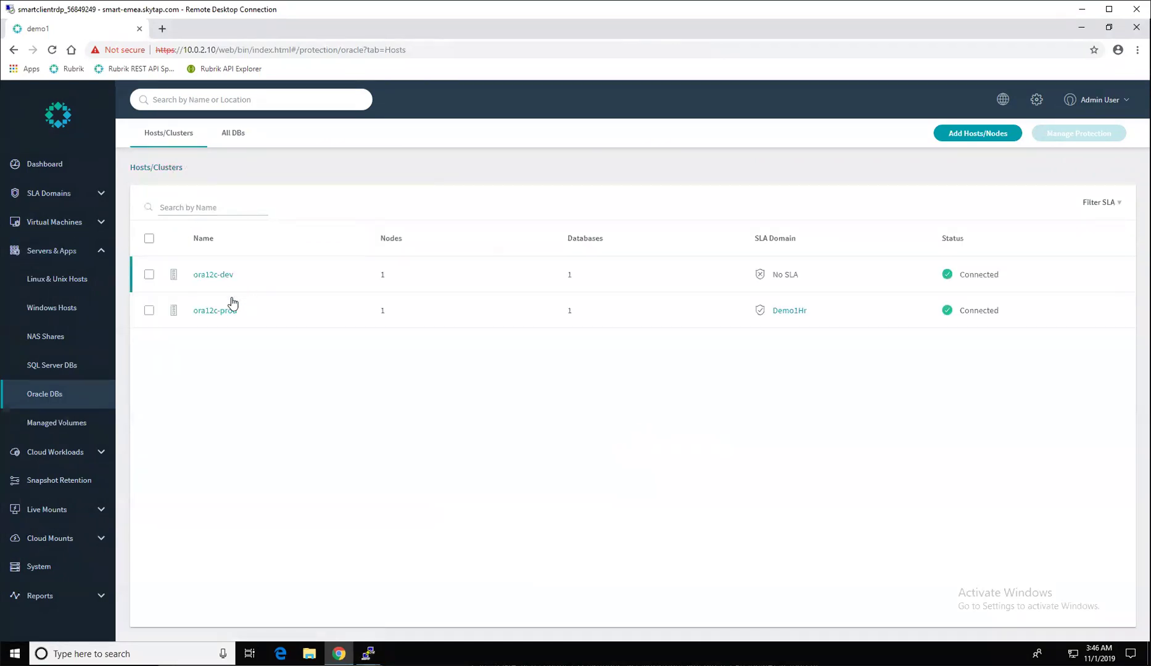
{"action": "left_click", "coordinate": [223, 312]}
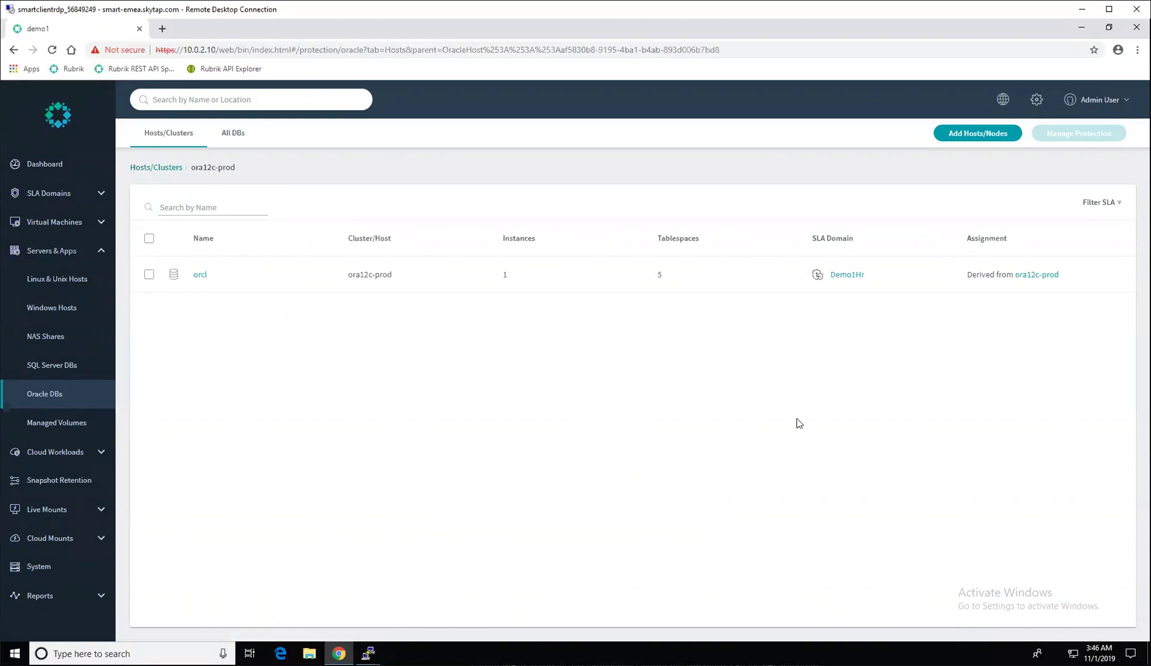
{"action": "left_click", "coordinate": [200, 275]}
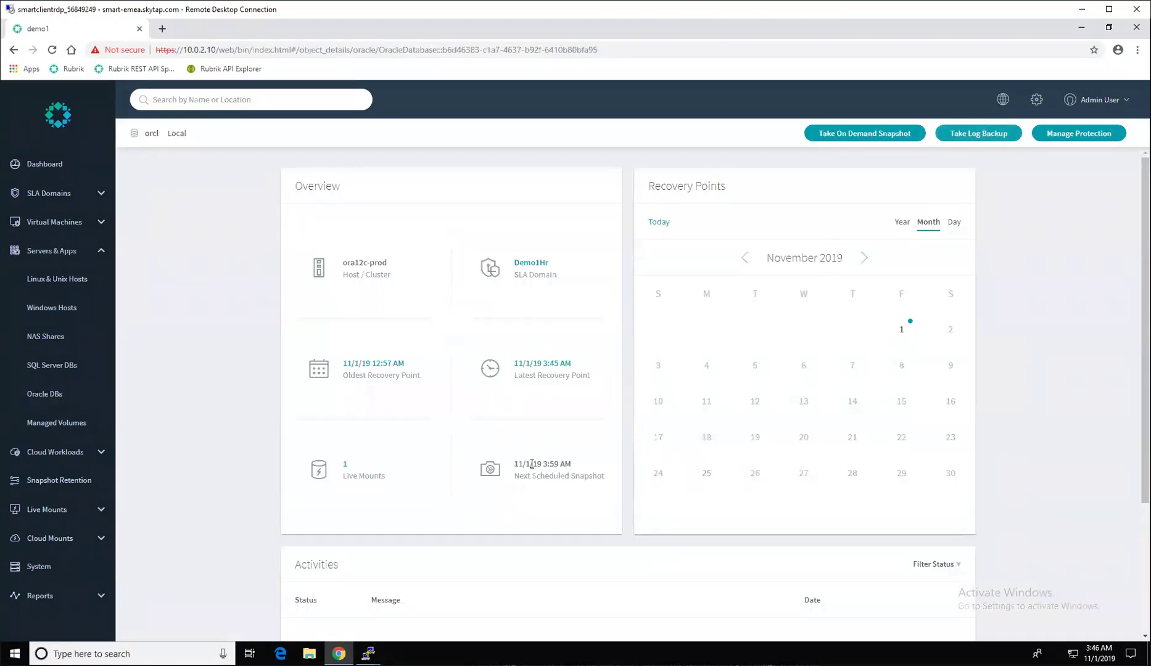
Step: Scroll through orcl's Activities to follow the Unmounted Oracle Database 'orcl' job
{"action": "scroll", "coordinate": [567, 510], "scroll_direction": "down", "scroll_amount": 3}
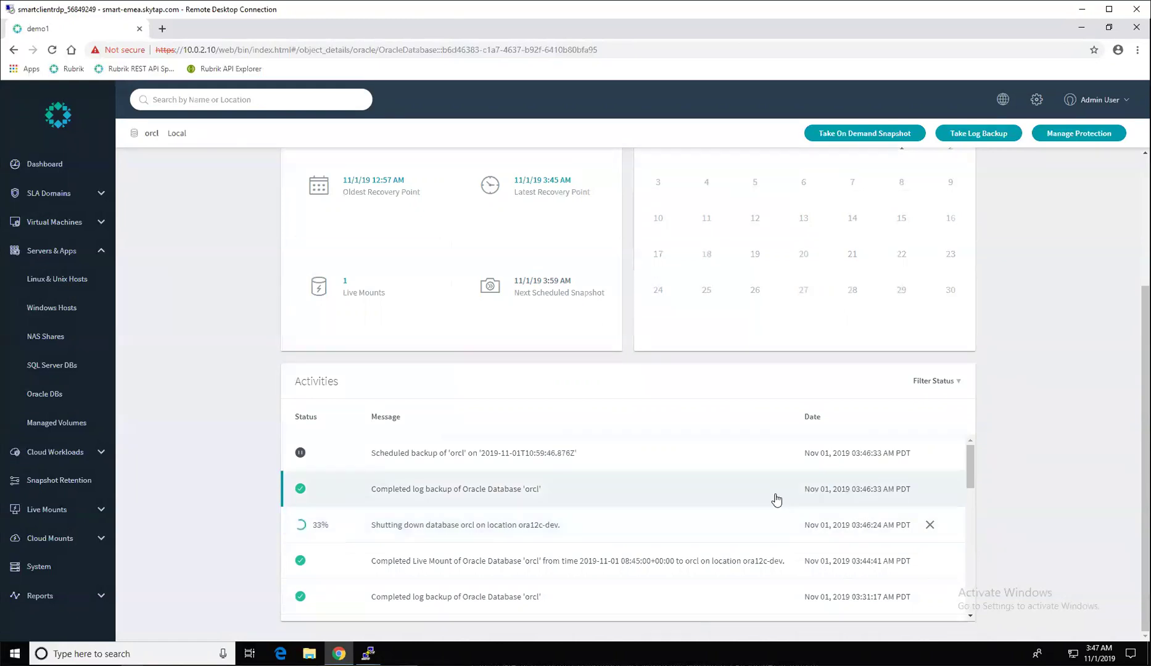
{"action": "scroll", "coordinate": [1138, 295], "scroll_direction": "up", "scroll_amount": 3}
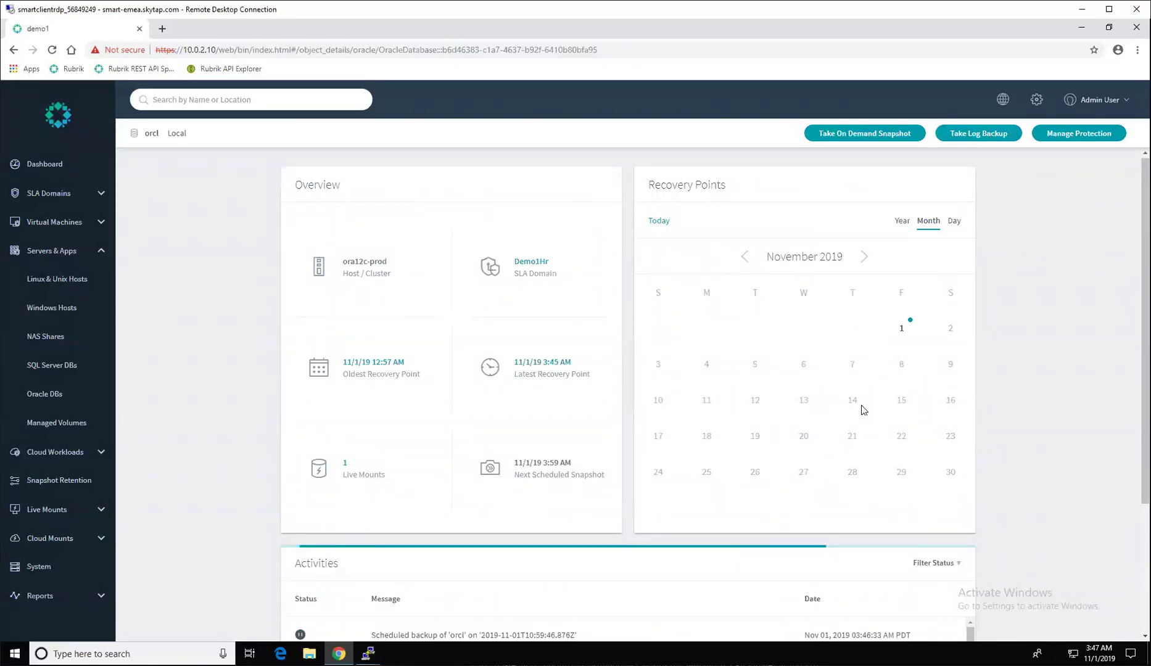
{"action": "scroll", "coordinate": [862, 407], "scroll_direction": "down", "scroll_amount": 1}
{"action": "scroll", "coordinate": [863, 411], "scroll_direction": "down", "scroll_amount": 1}
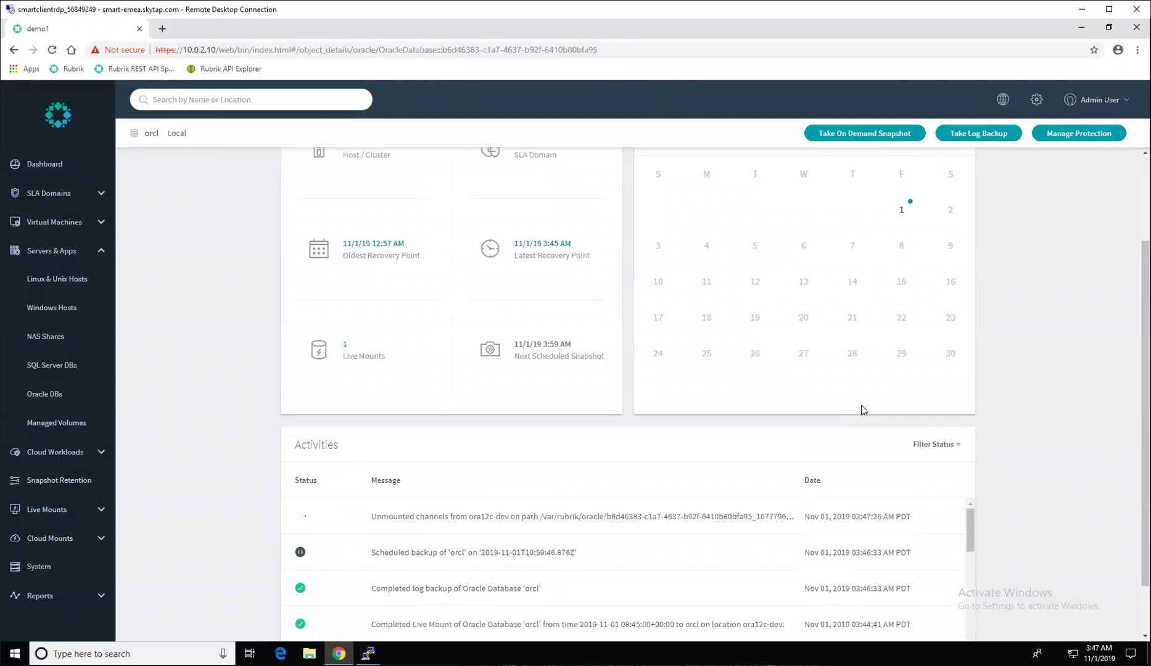
{"action": "scroll", "coordinate": [863, 410], "scroll_direction": "down", "scroll_amount": 1}
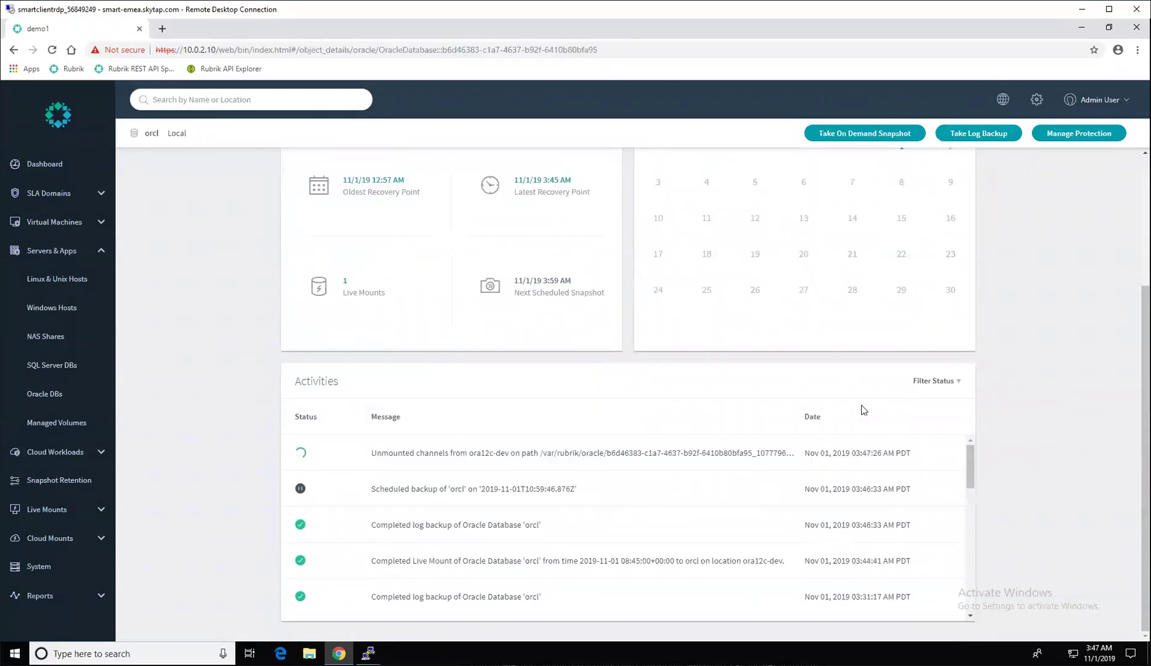
{"action": "scroll", "coordinate": [901, 437], "scroll_direction": "up", "scroll_amount": 2}
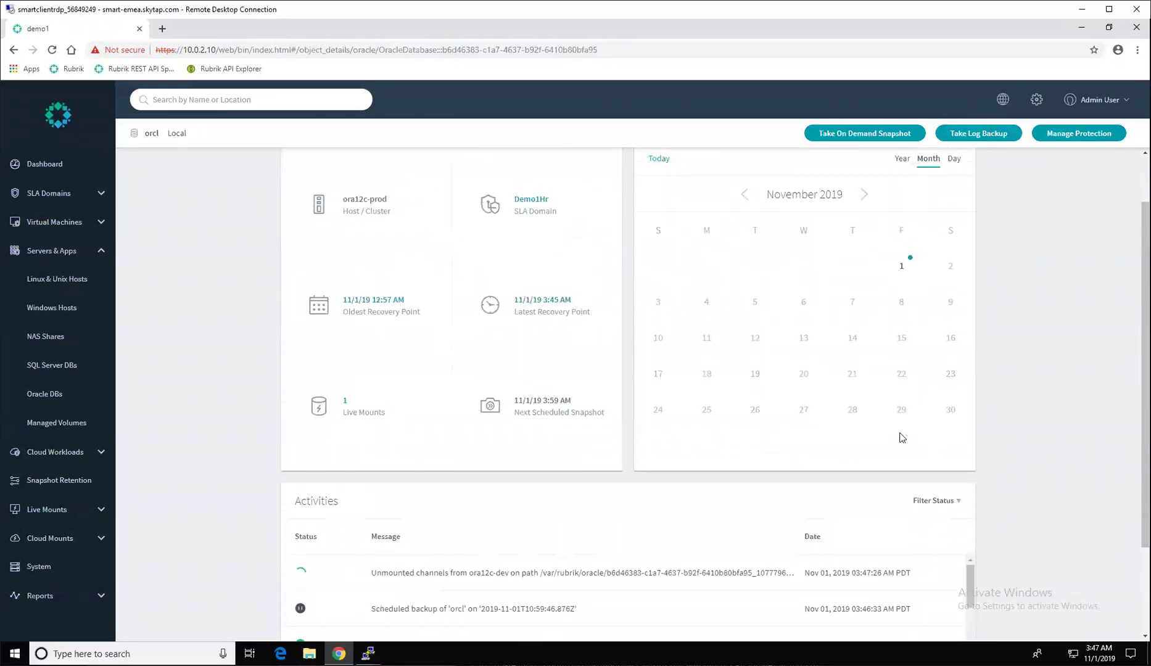